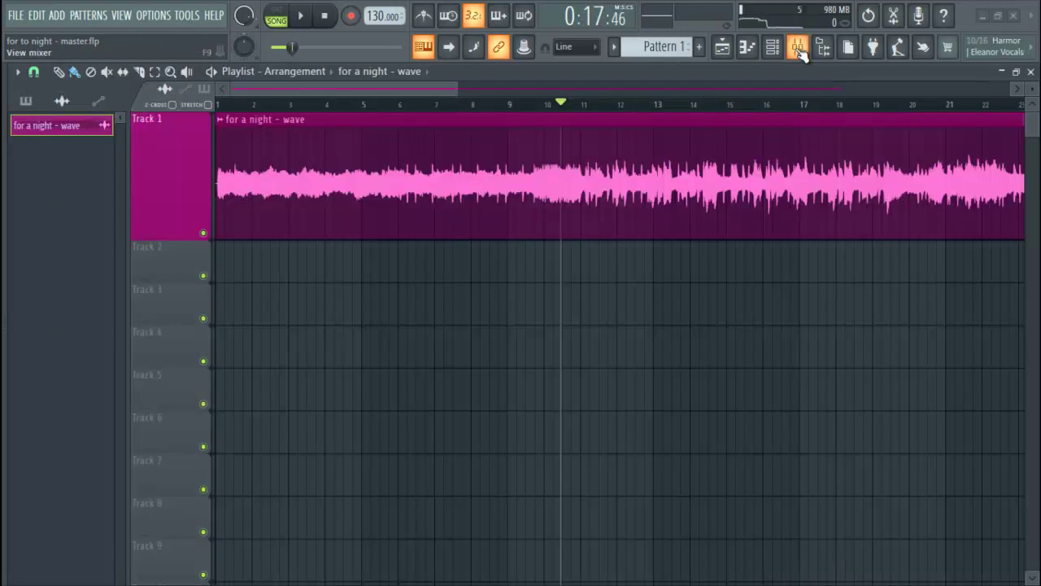
Check the mixer briefly, hide it, and play the "for a night - wave" clip from the current song position.
left_click(798, 49)
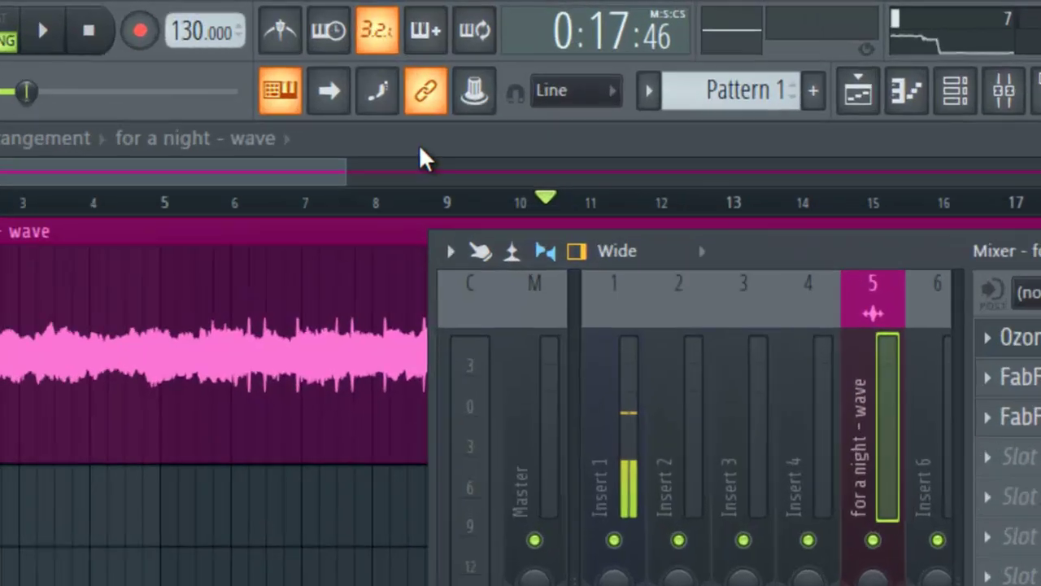
key("F9")
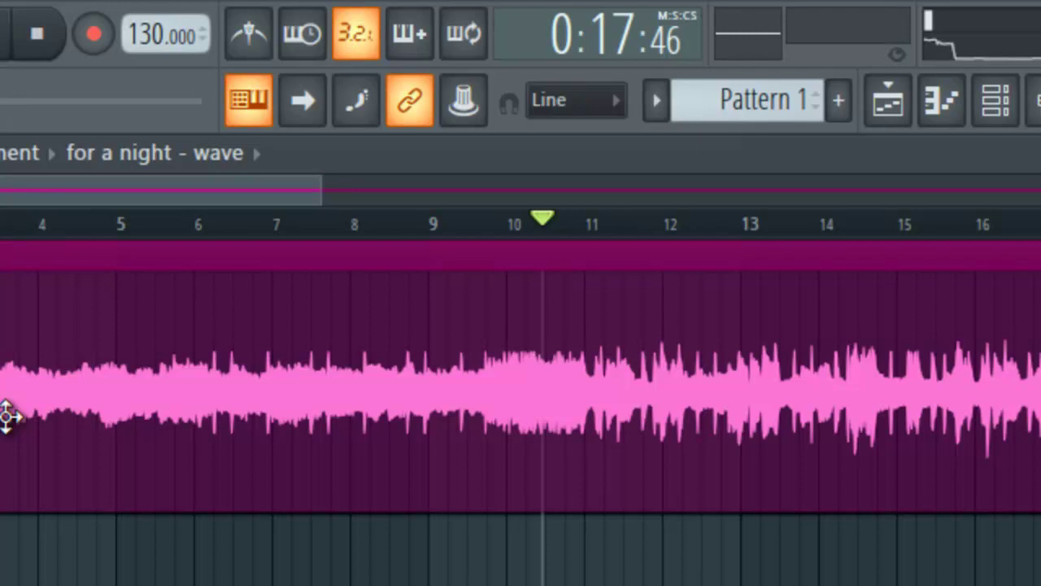
key("space")
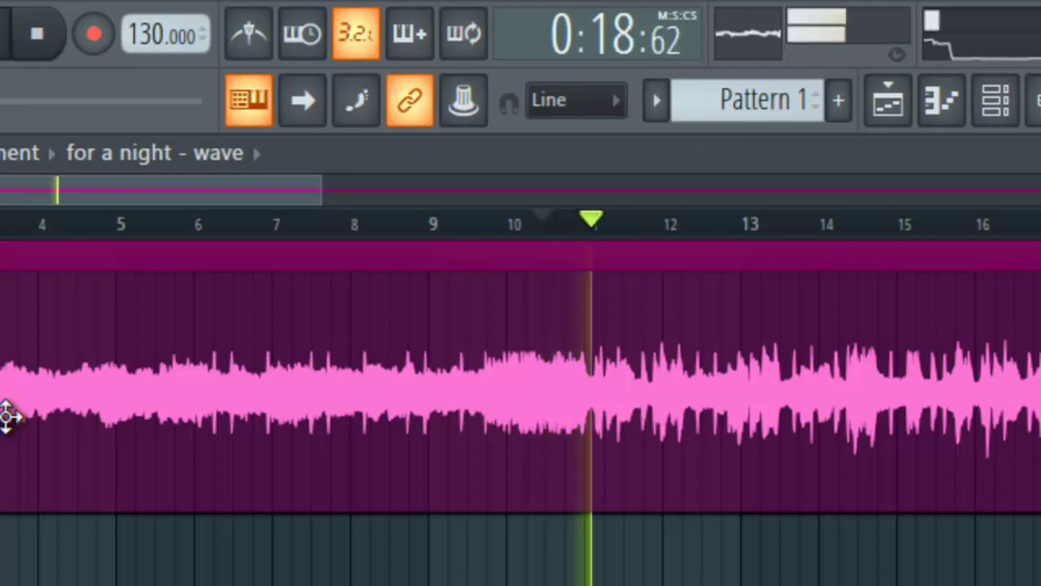
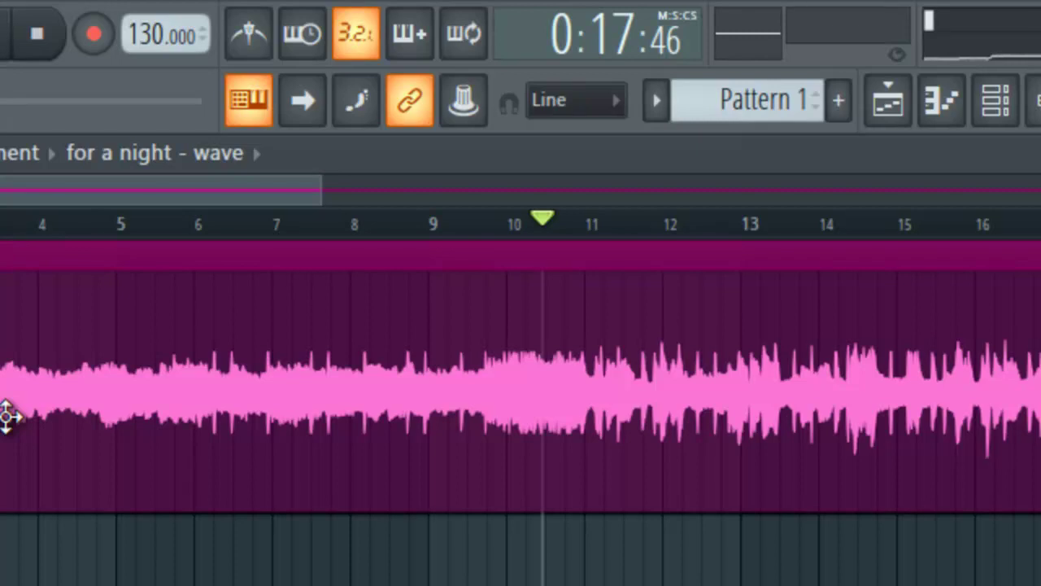
View the Youlean Loudness Meter reading on the "for a night - wave" mixer track, and close the meter.
left_click(546, 108)
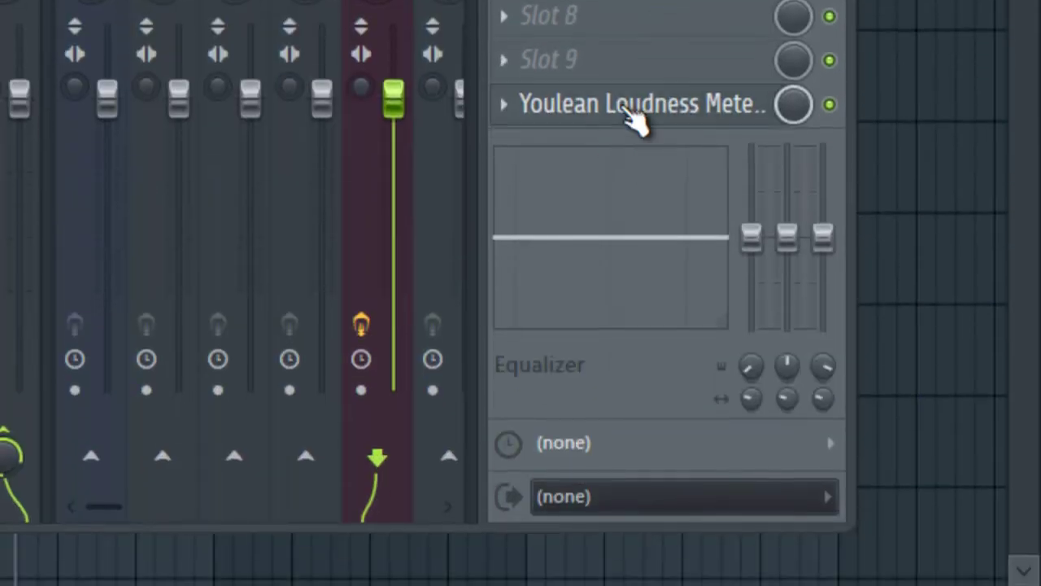
left_click(628, 111)
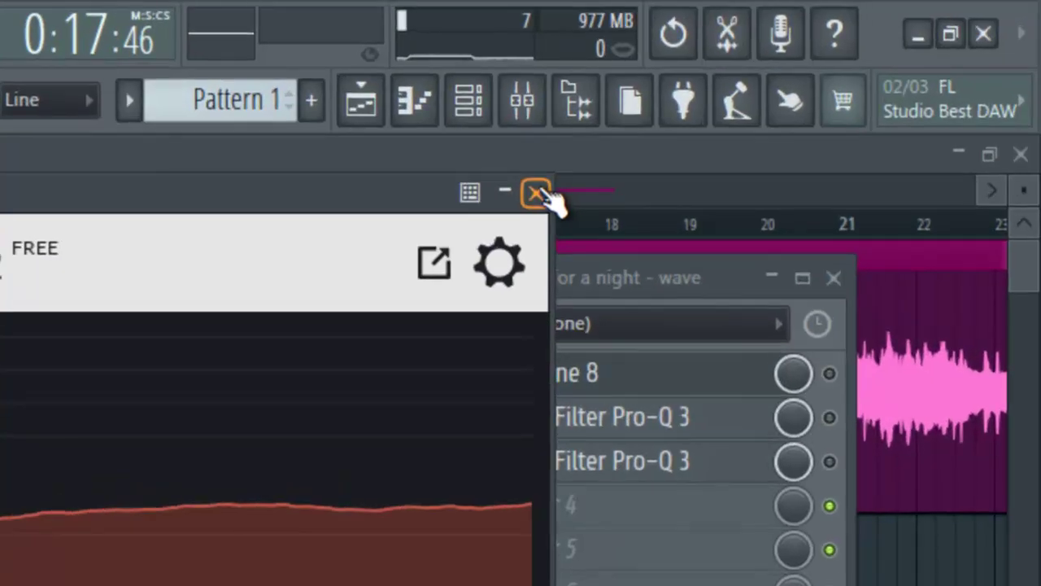
left_click(536, 193)
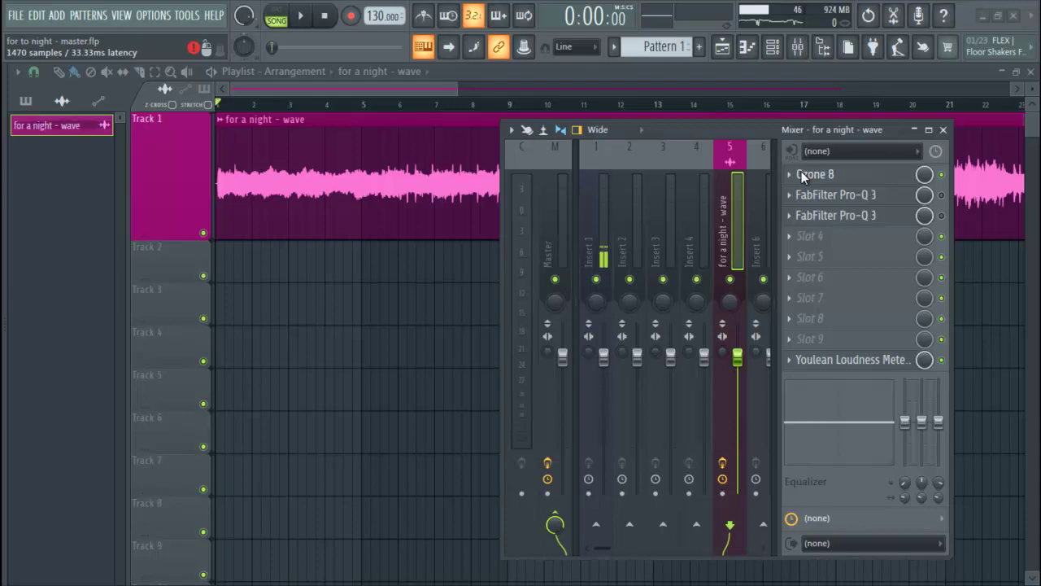
Open Ozone 8 on the "for a night - wave" mixer track, view its available modules, and display the Equalizer module.
left_click(801, 174)
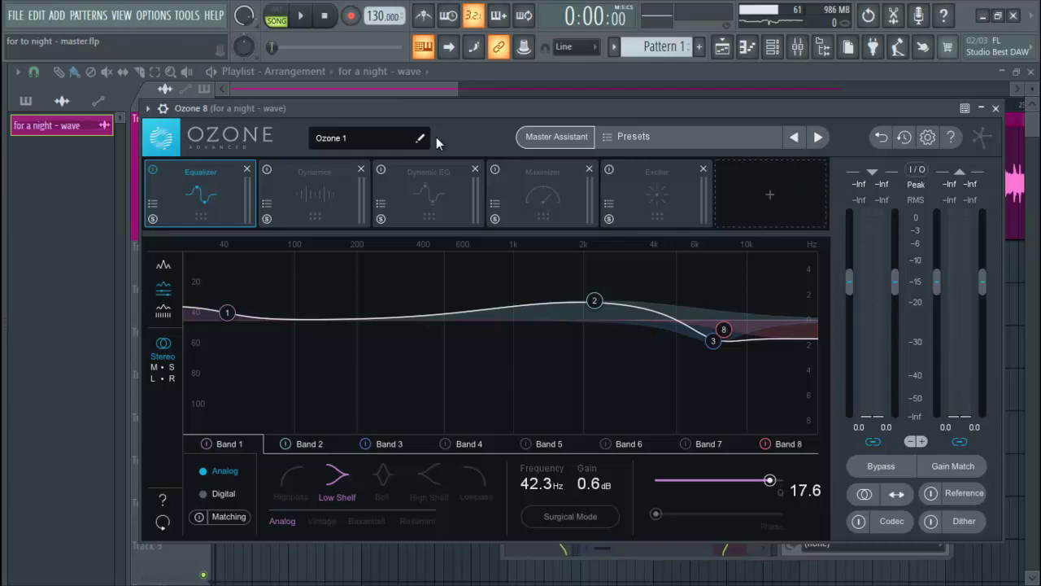
left_click(755, 189)
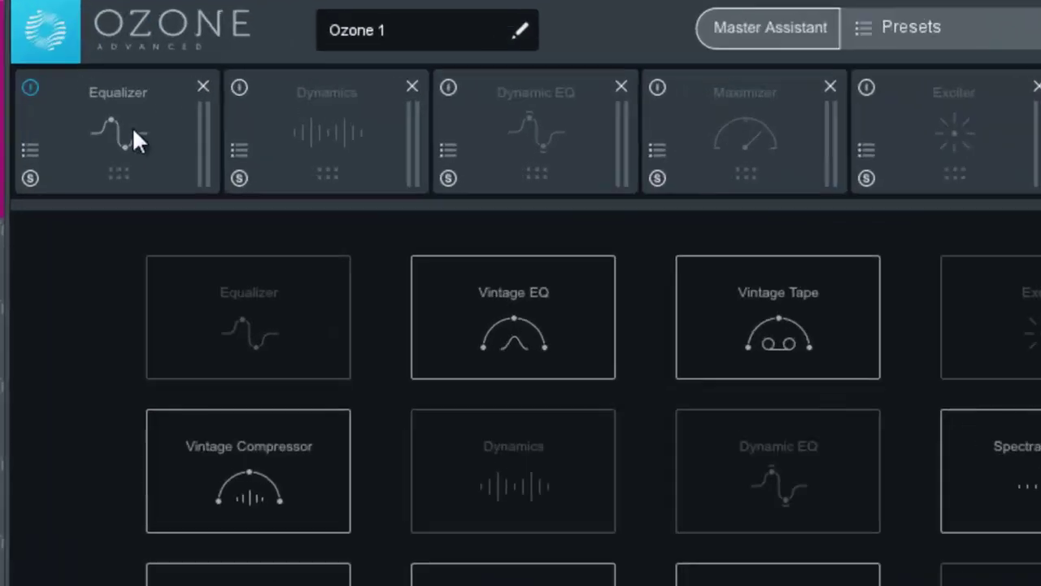
left_click(133, 133)
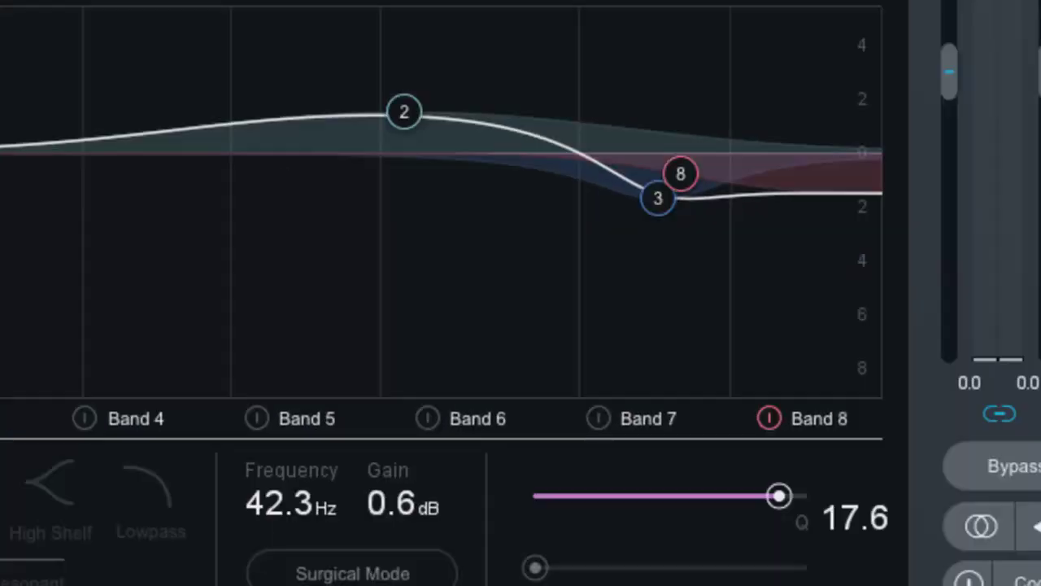
left_click(874, 388)
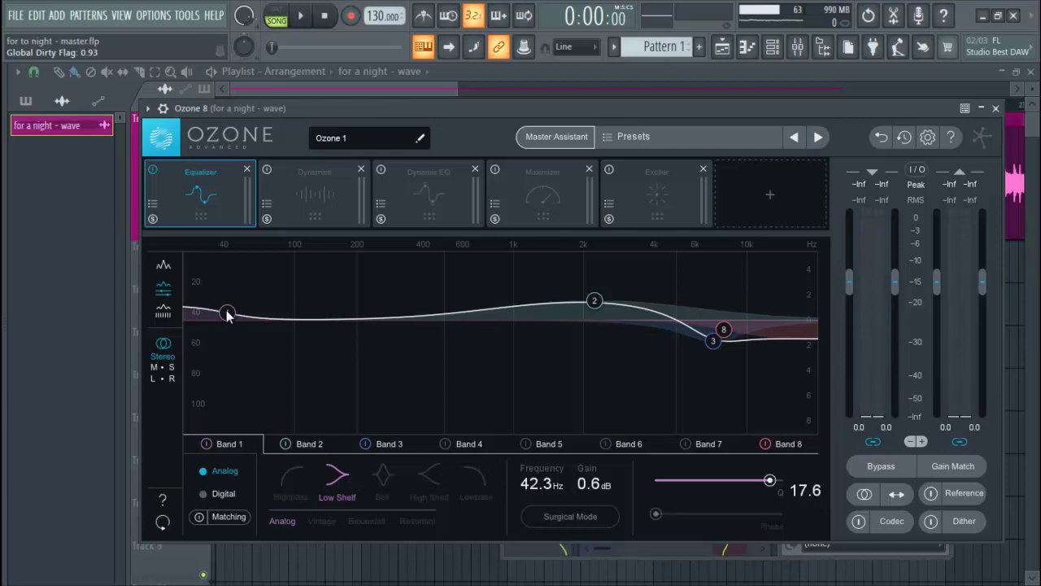
Play the song from the beginning and from about 0:29 to examine its spectrum in the Equalizer.
key("space")
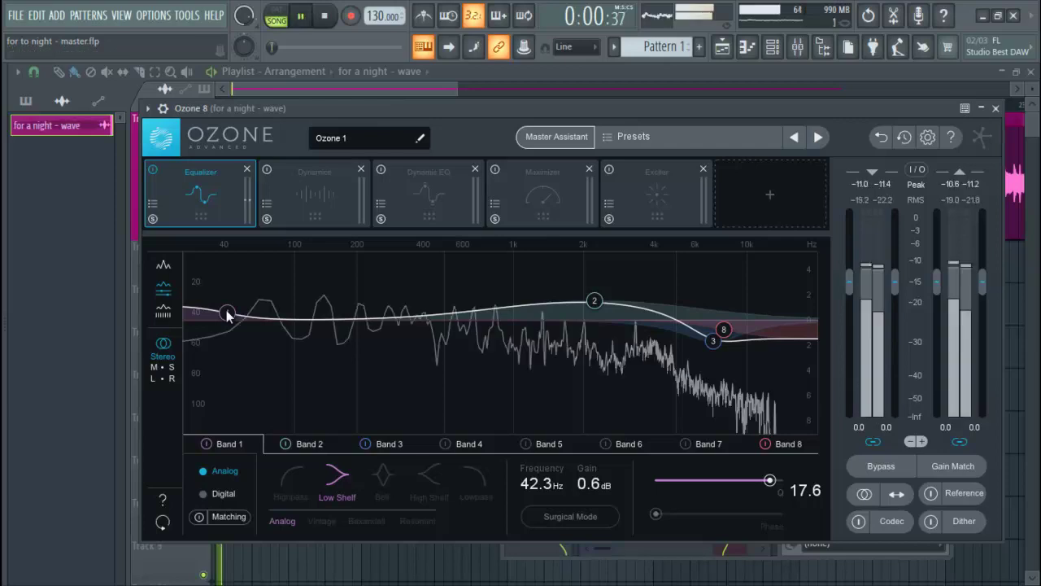
key("space")
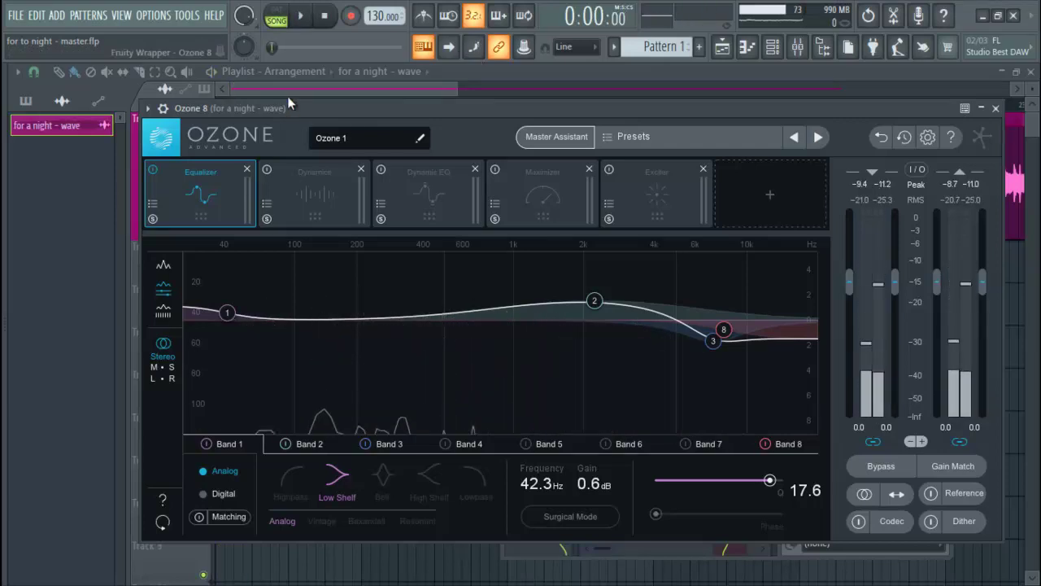
left_click_drag(275, 51, 311, 87)
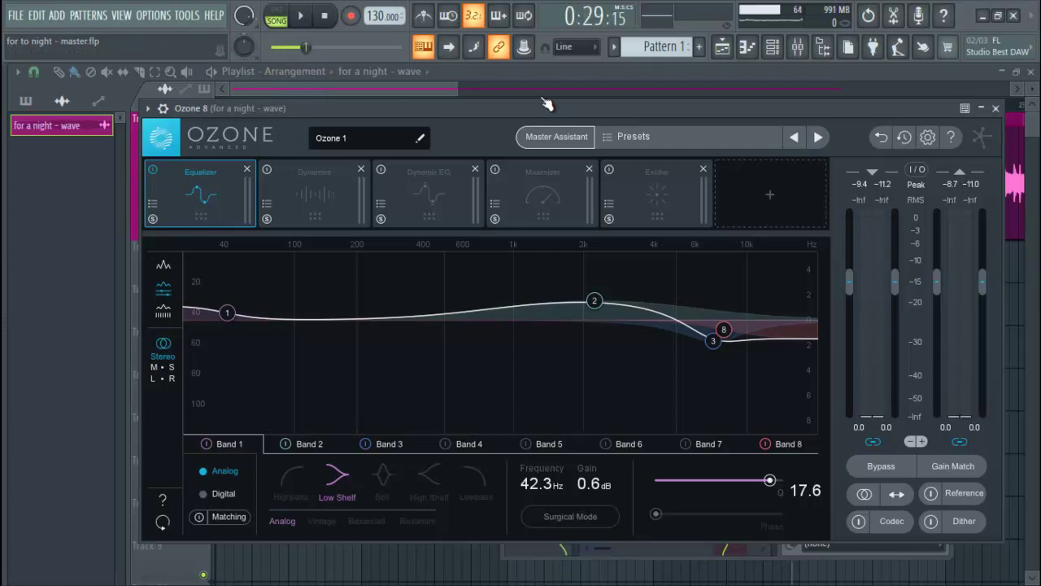
key("space")
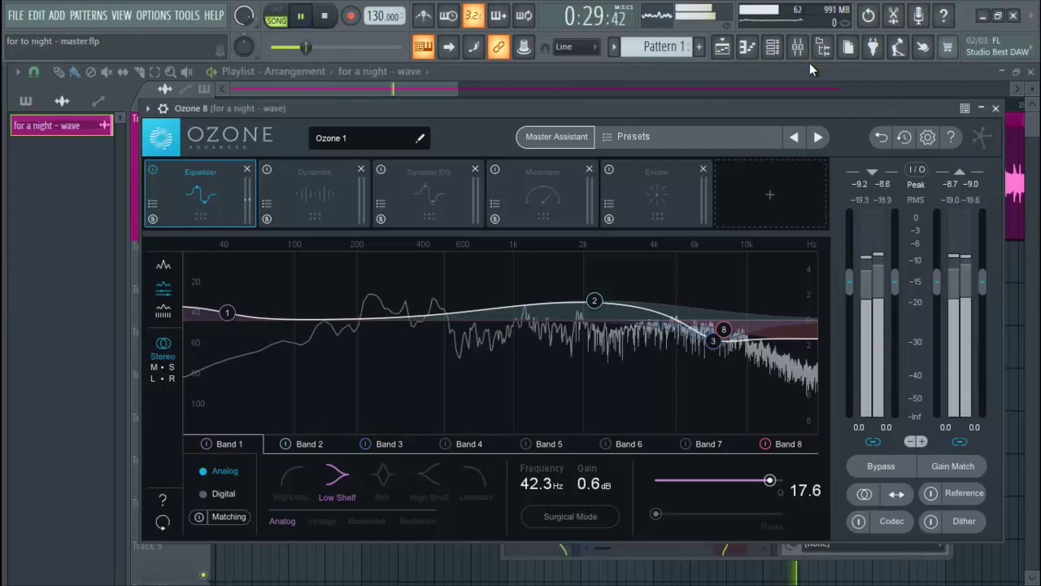
key("space")
Try an earlier playback start at about 0:26, settle on about 0:19, and audition the section through the Equalizer.
left_click(306, 47)
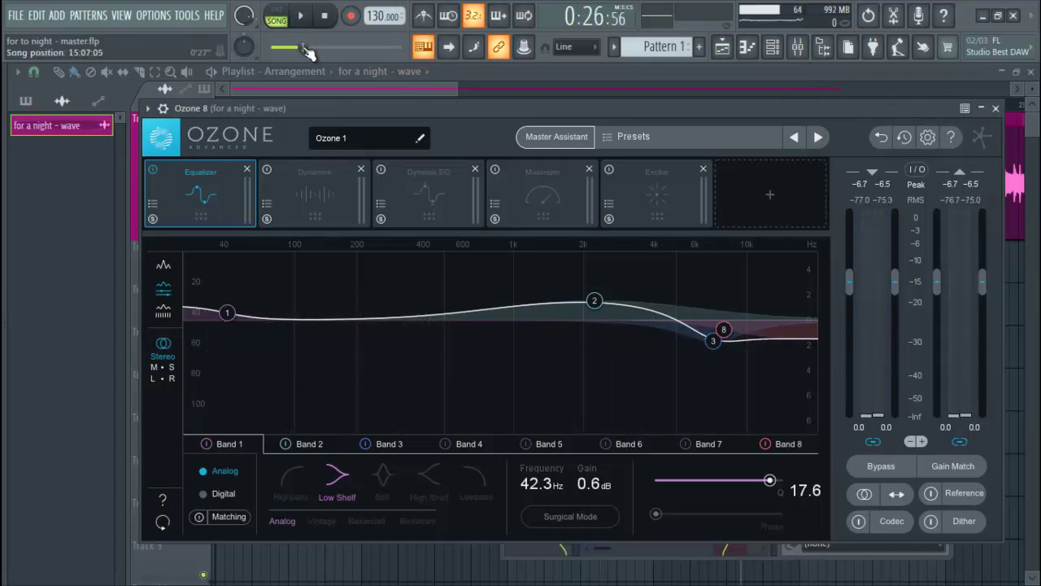
key("space")
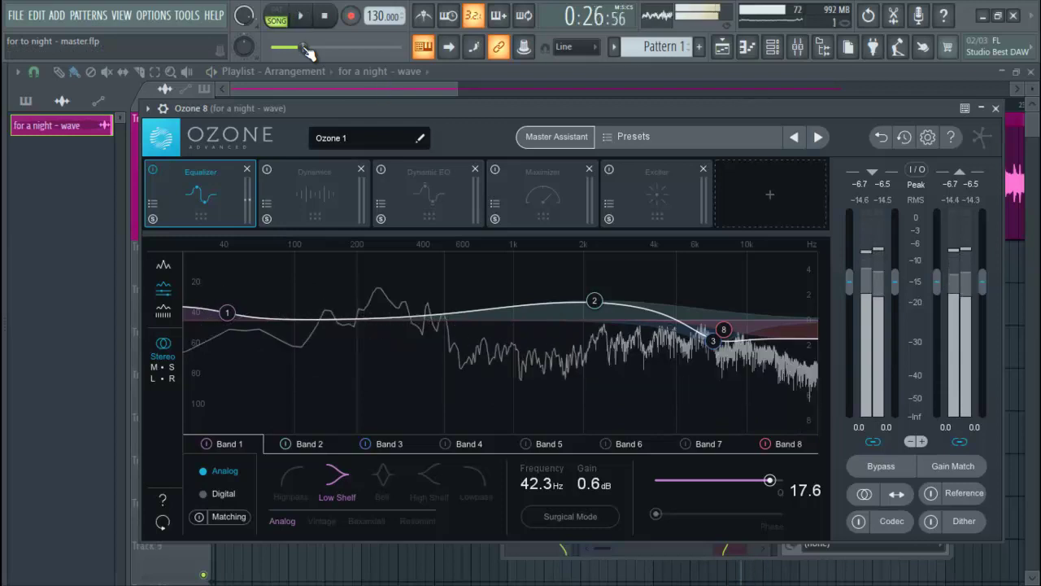
key("space")
left_click_drag(306, 49, 295, 50)
key("space")
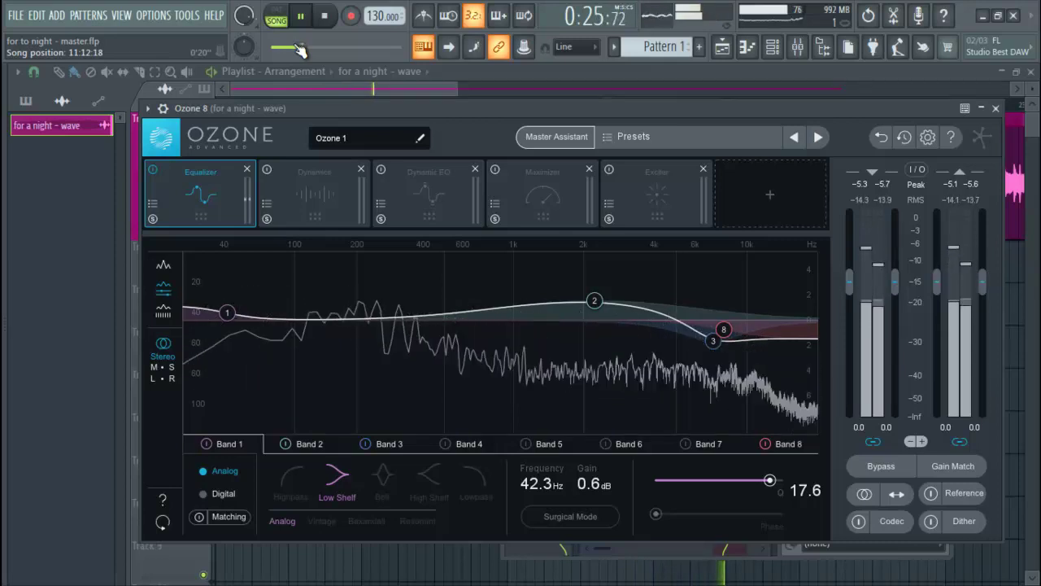
key("space")
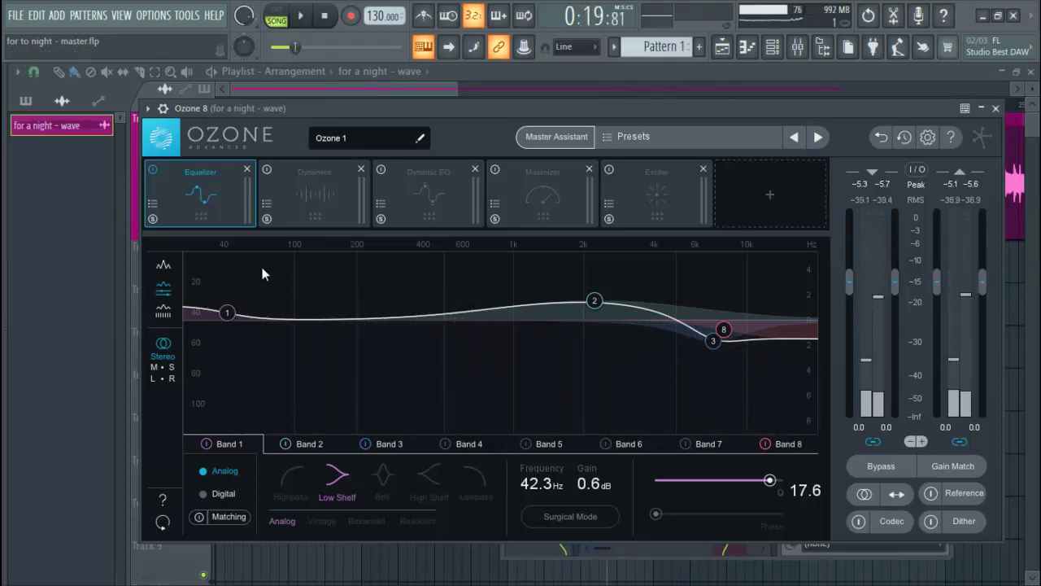
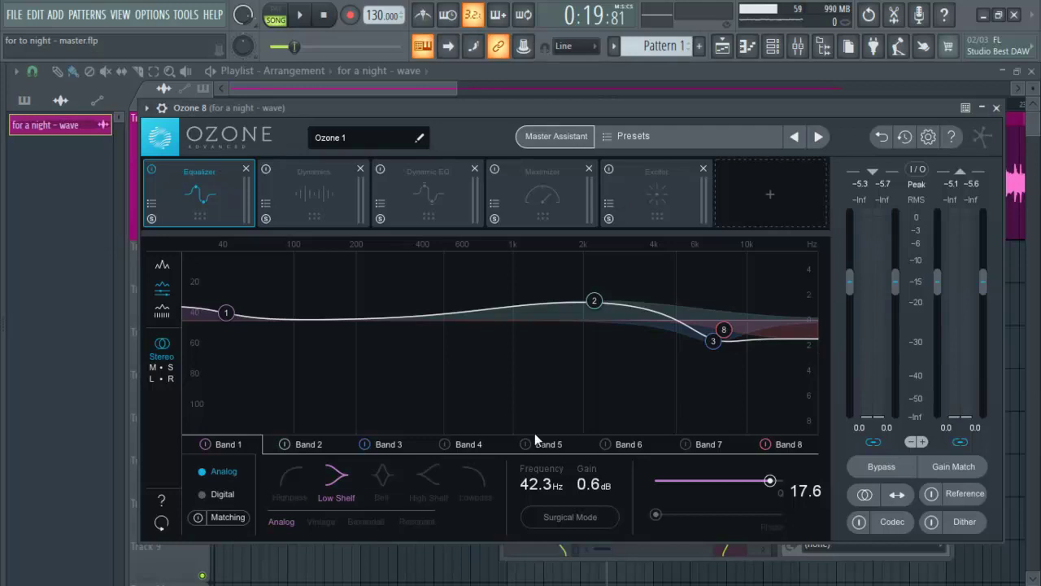
Compare the section with Ozone's processing active, bypassed, and active again to hear the Equalizer's effect.
key("space")
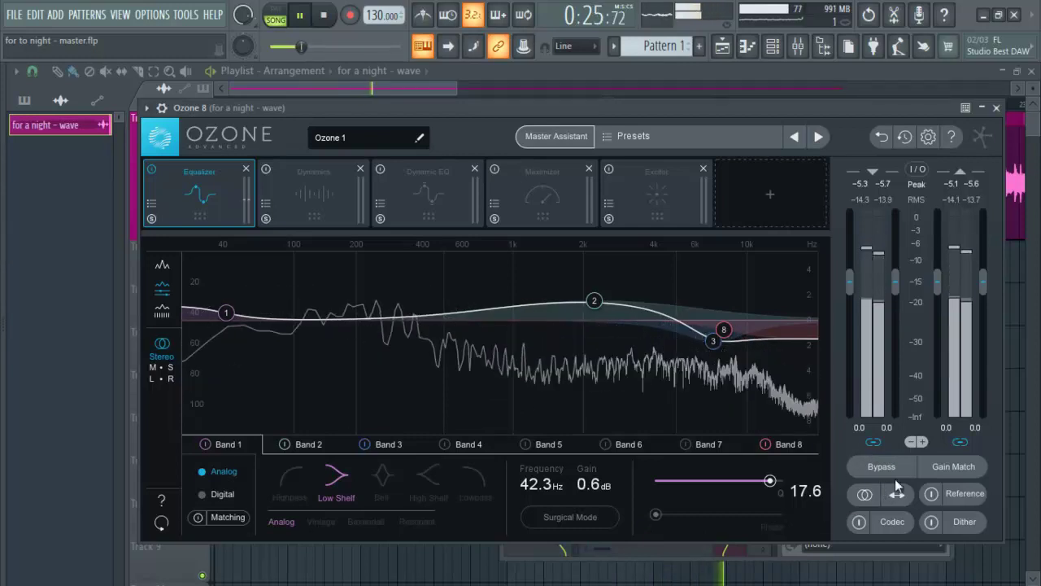
key("space")
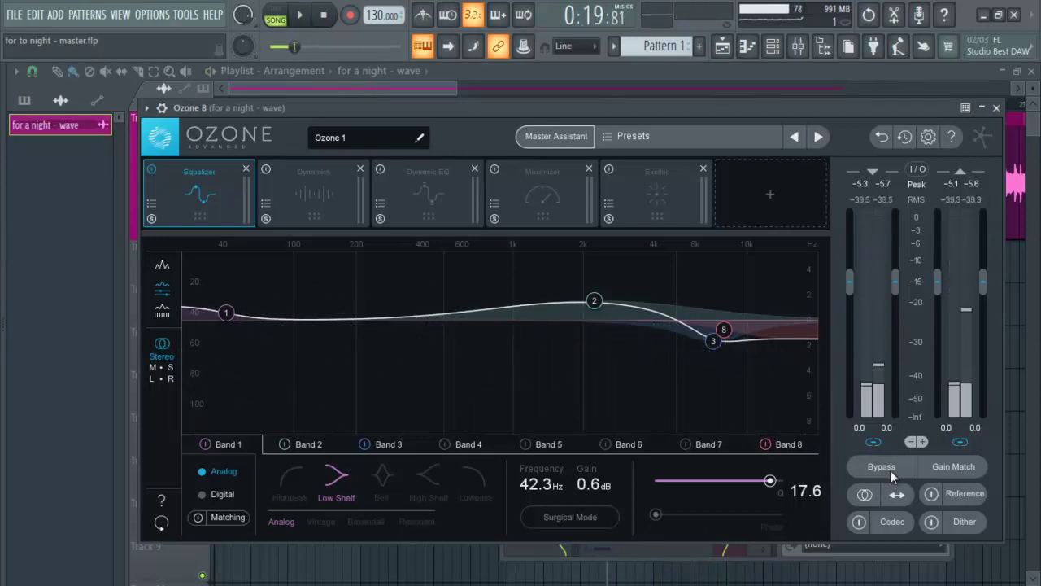
left_click(881, 466)
key("space")
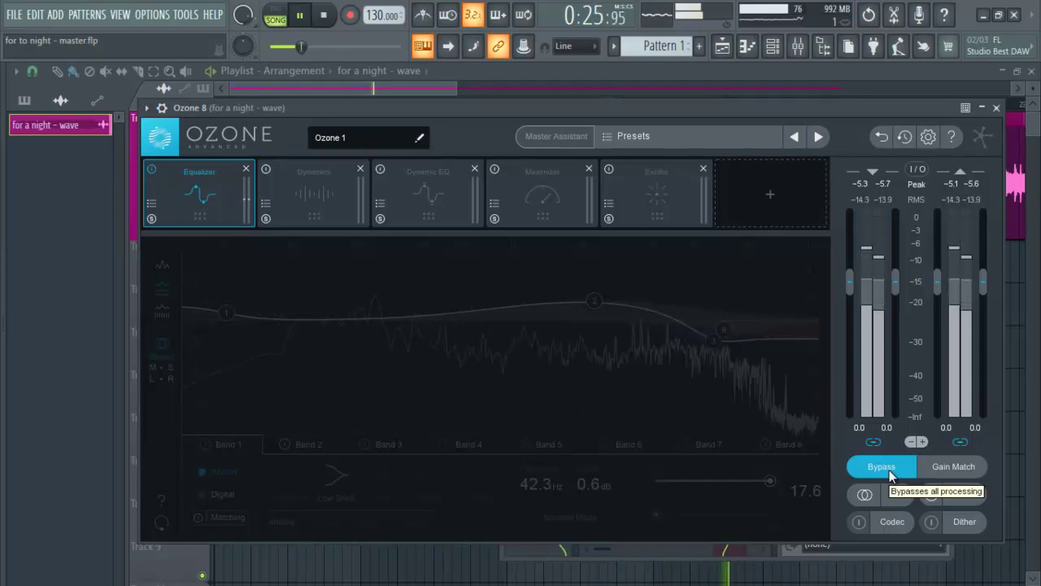
key("space")
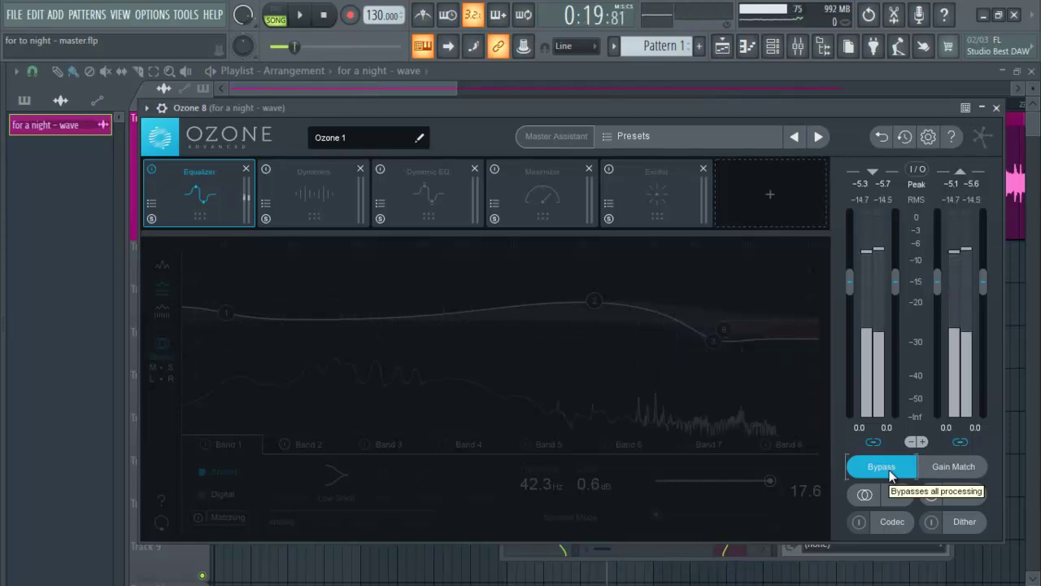
left_click(889, 469)
key("space")
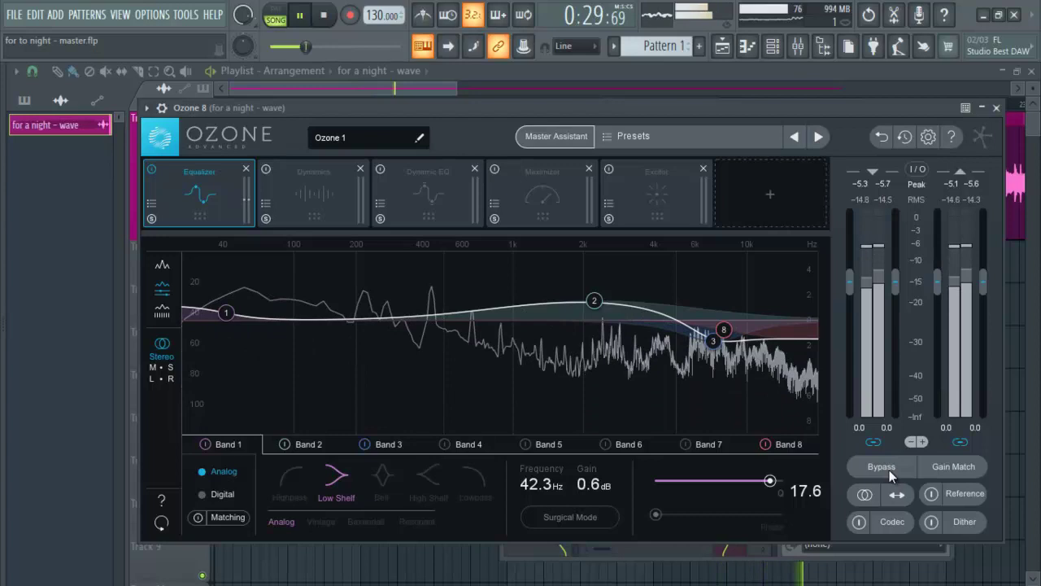
key("space")
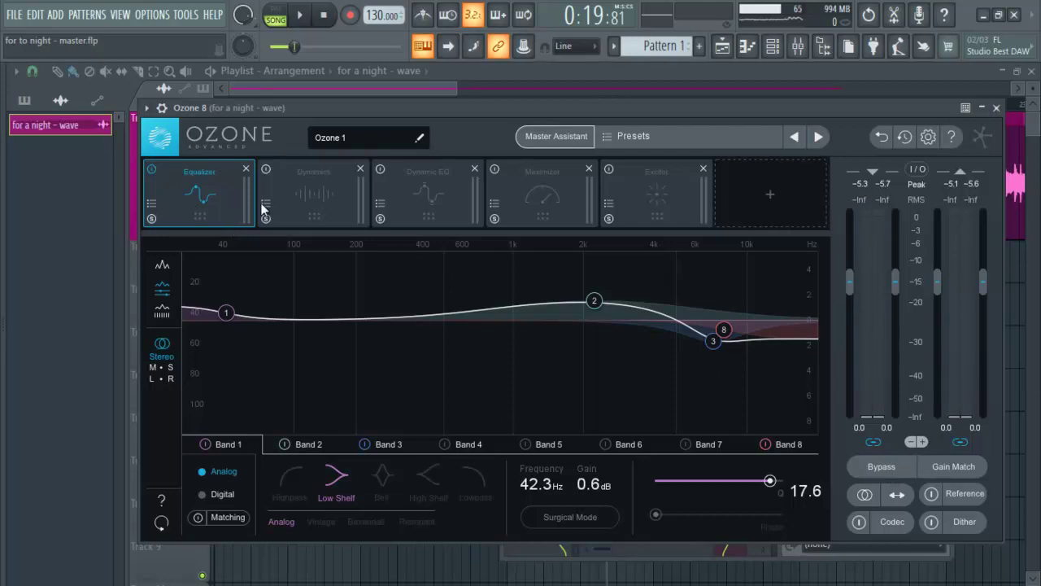
Enable the Dynamic EQ module and set its band 1 gain to about -3.3 dB at 223 Hz.
left_click(381, 169)
left_click(396, 190)
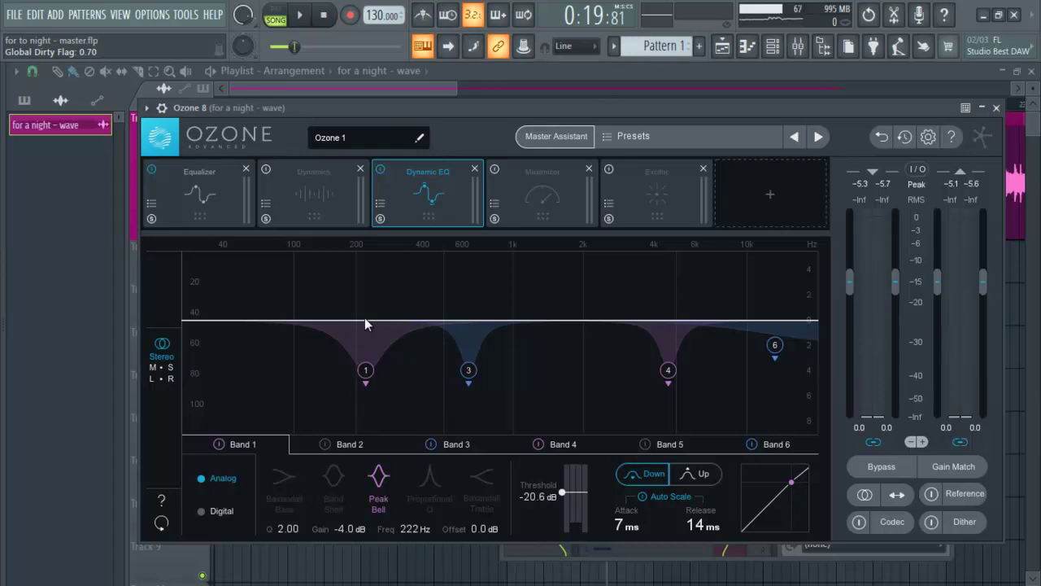
left_click_drag(367, 371, 366, 362)
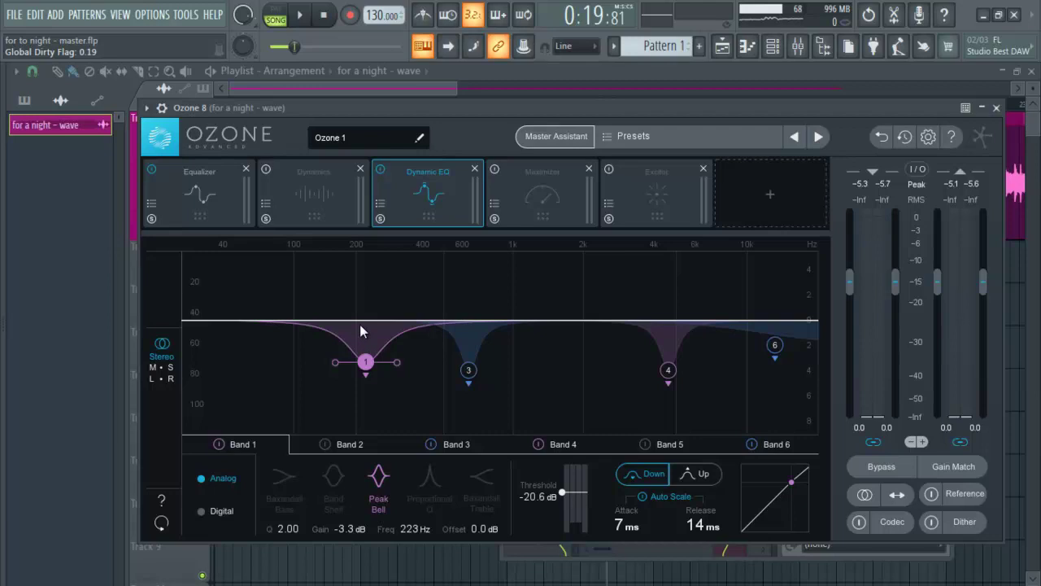
Play the section from about 0:19 twice to examine how Dynamic EQ band 1 reacts to the track.
key("space")
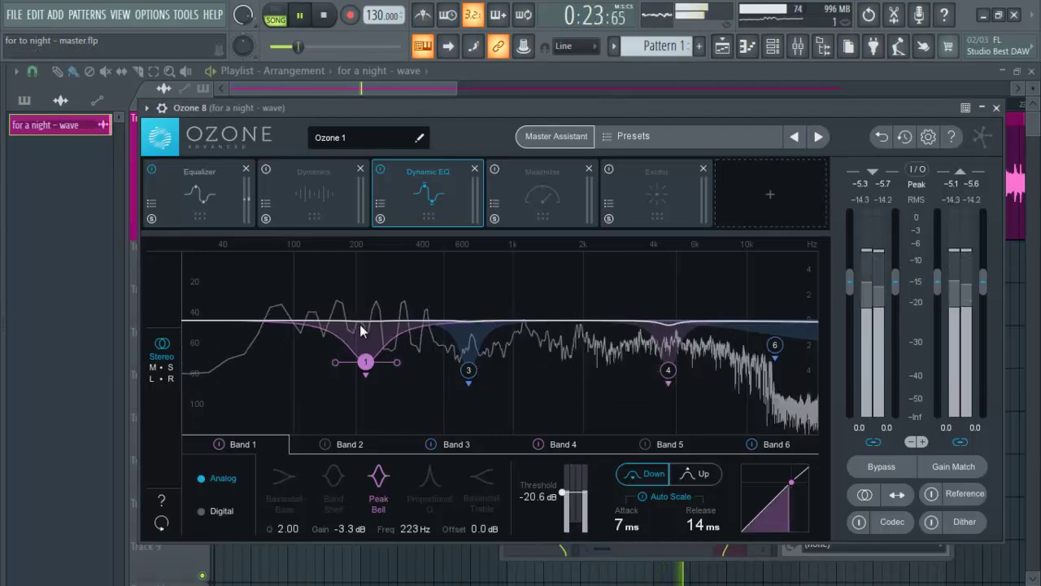
key("space")
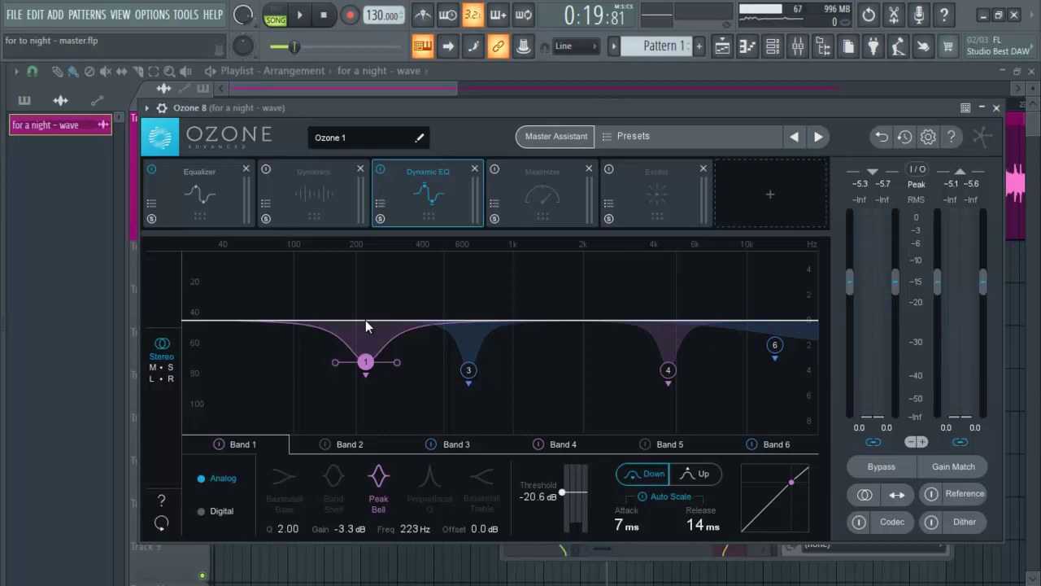
key("space")
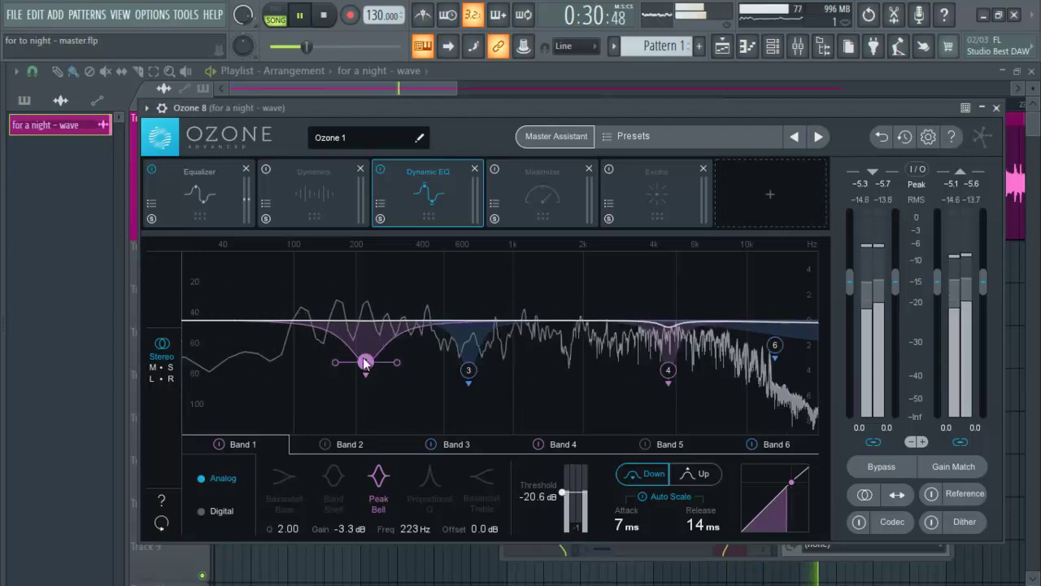
key("space")
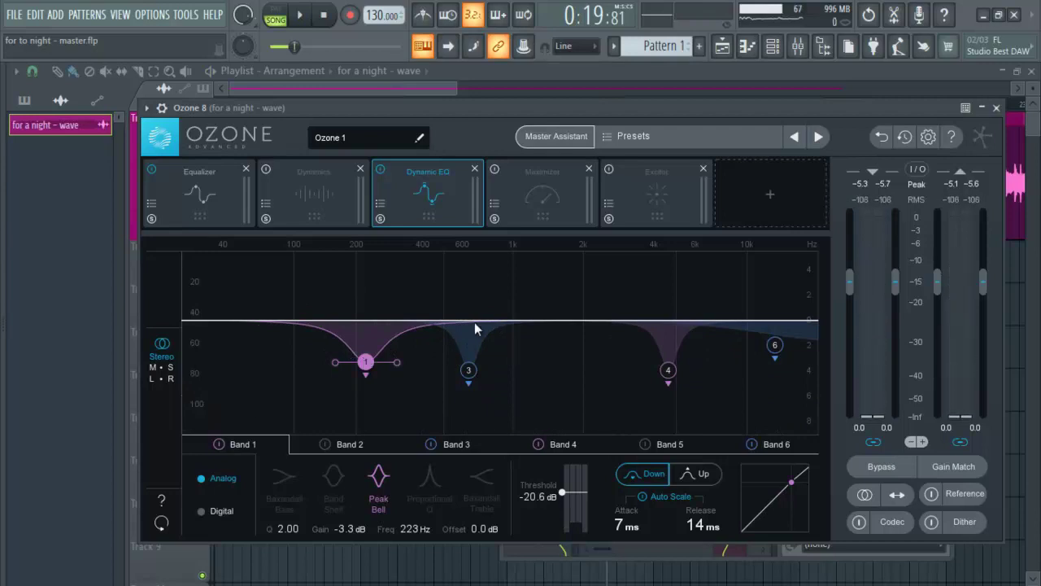
Replay the section several times to examine how Dynamic EQ bands 3, 4 and 6 react to the track.
key("space")
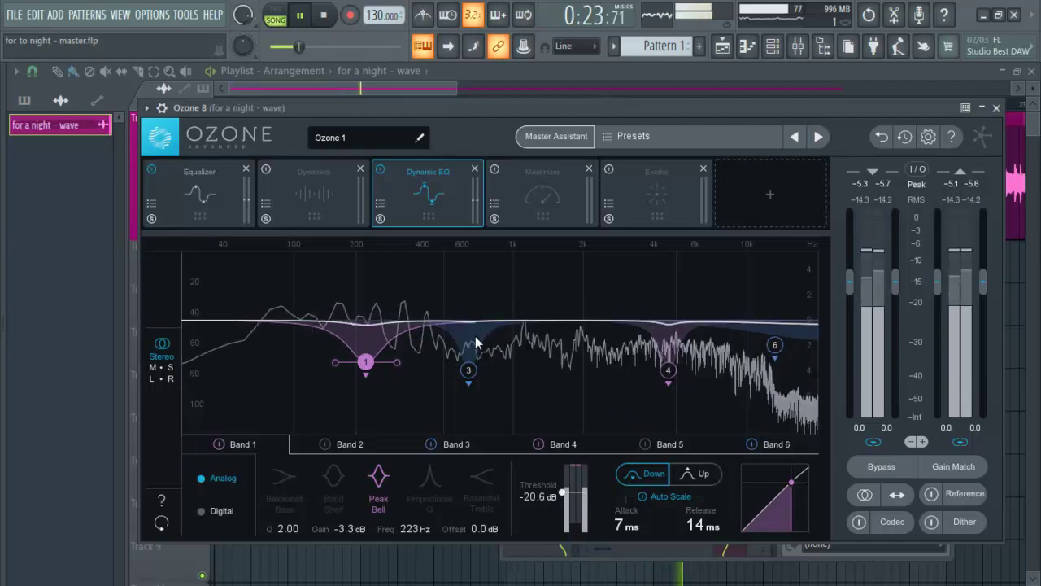
key("space")
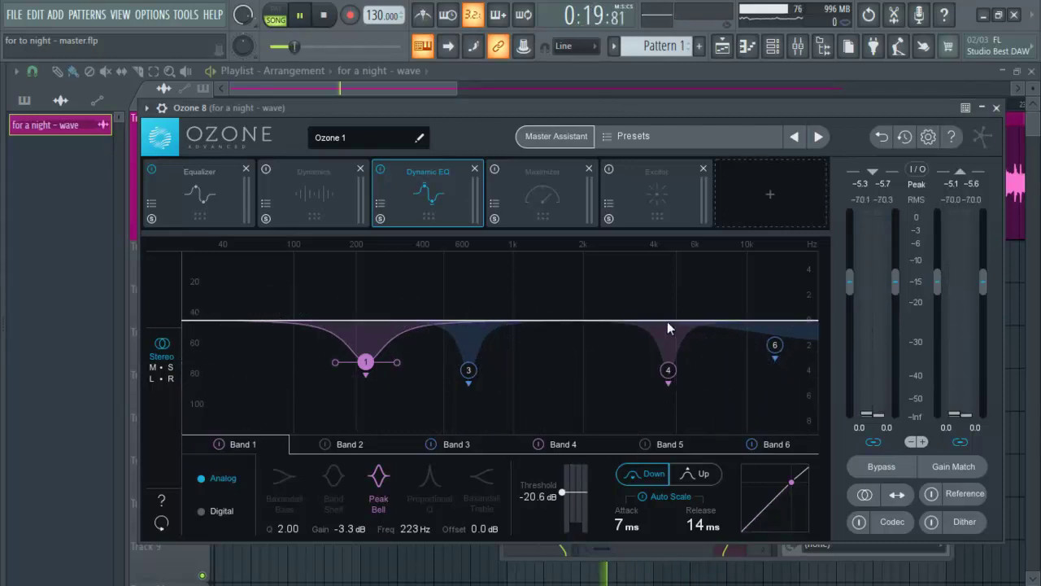
key("space")
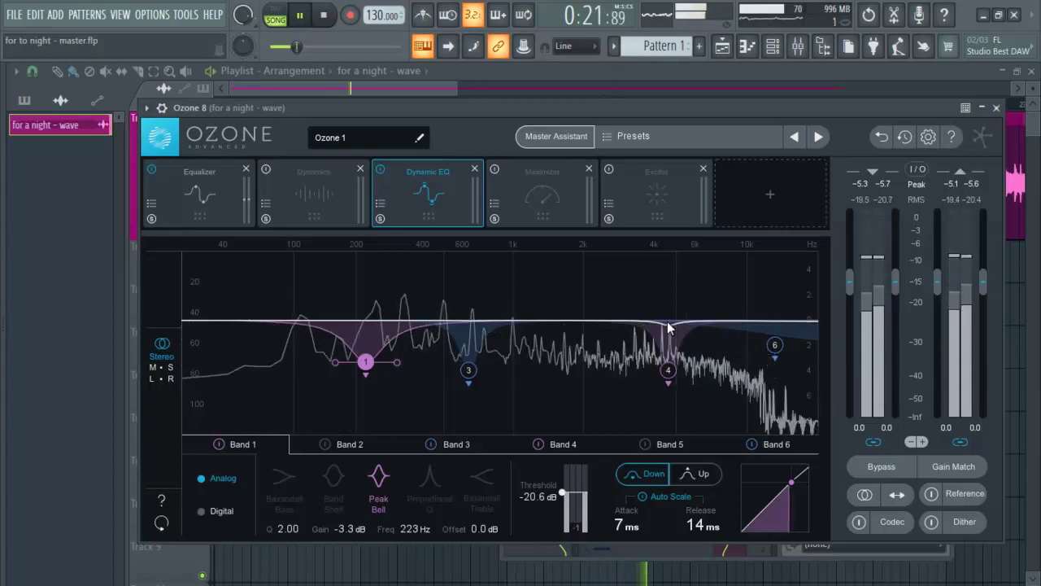
key("space")
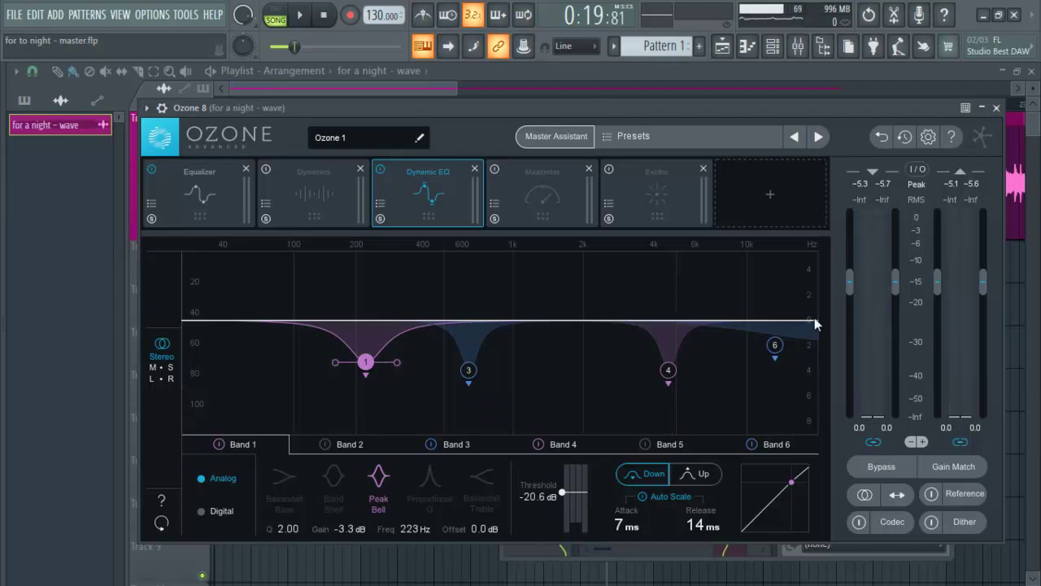
key("space")
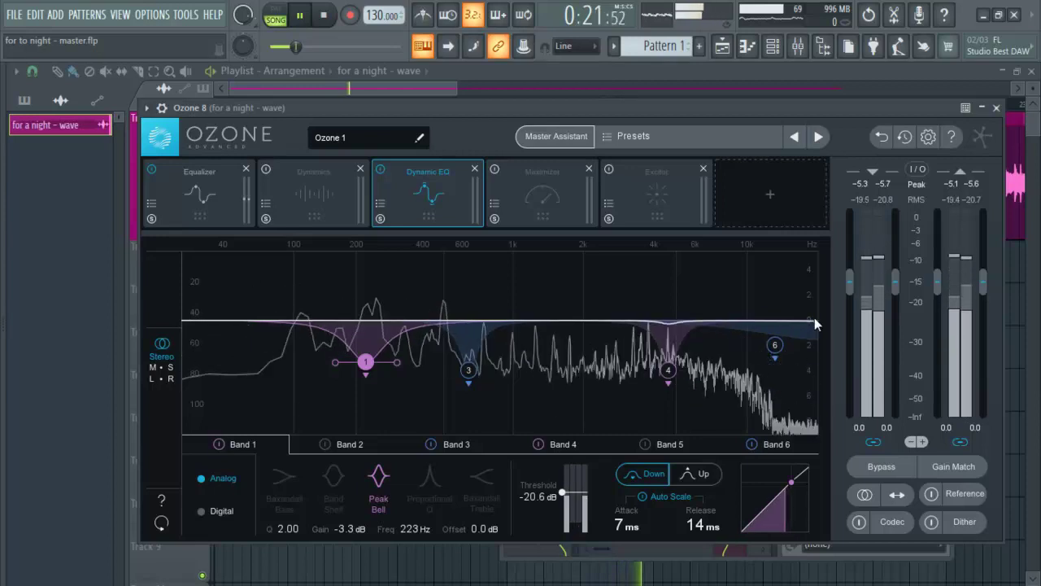
key("space")
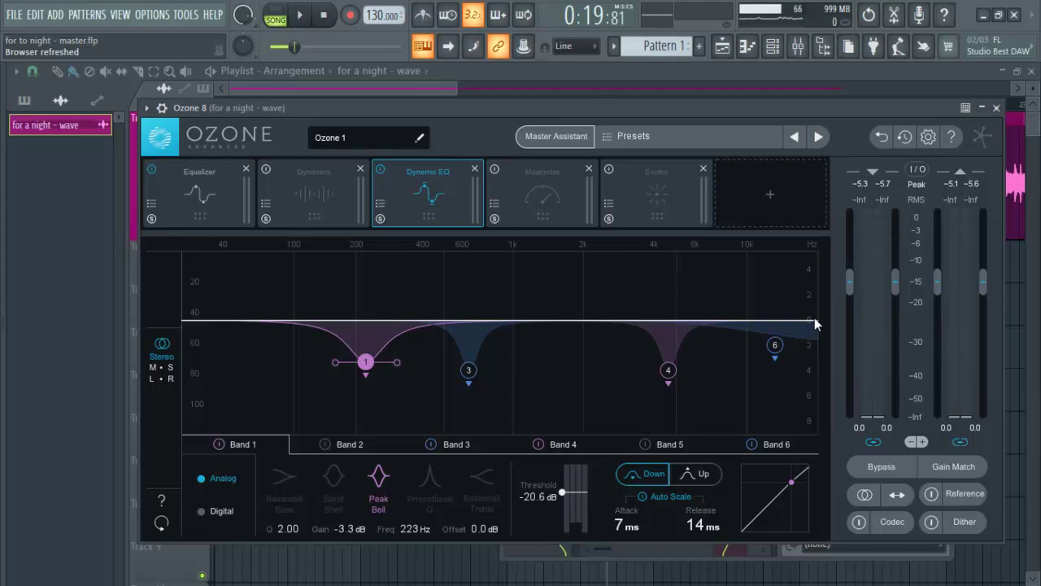
Enable the Maximizer module and audition the section with Ozone's processing bypassed and active.
left_click(494, 170)
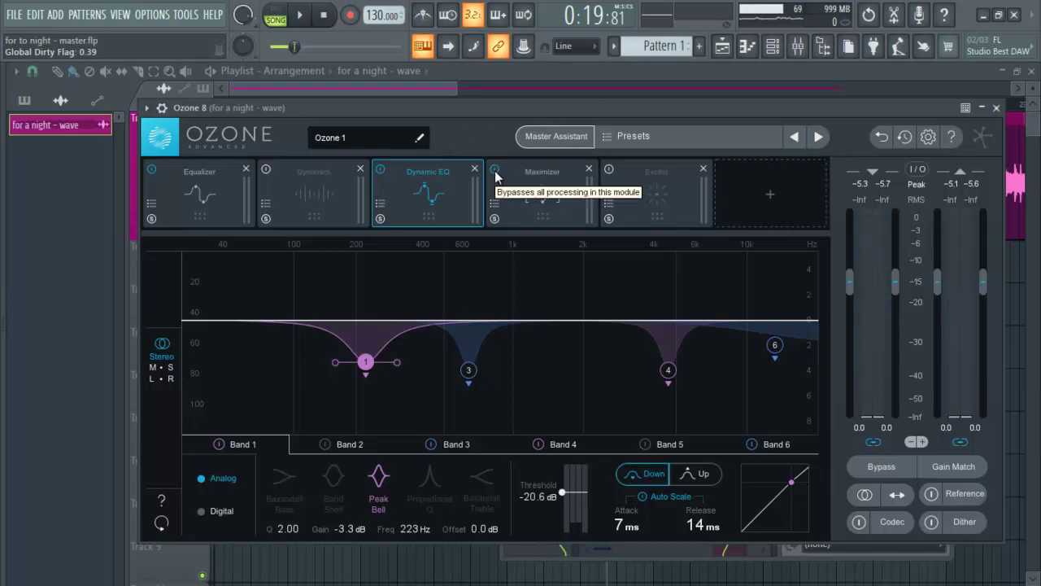
left_click(526, 187)
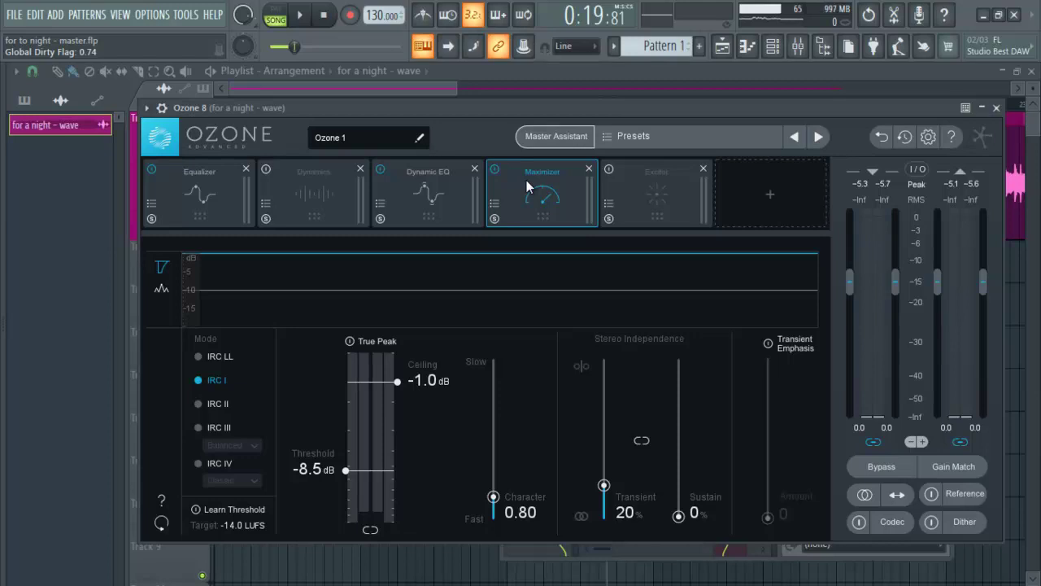
key("space")
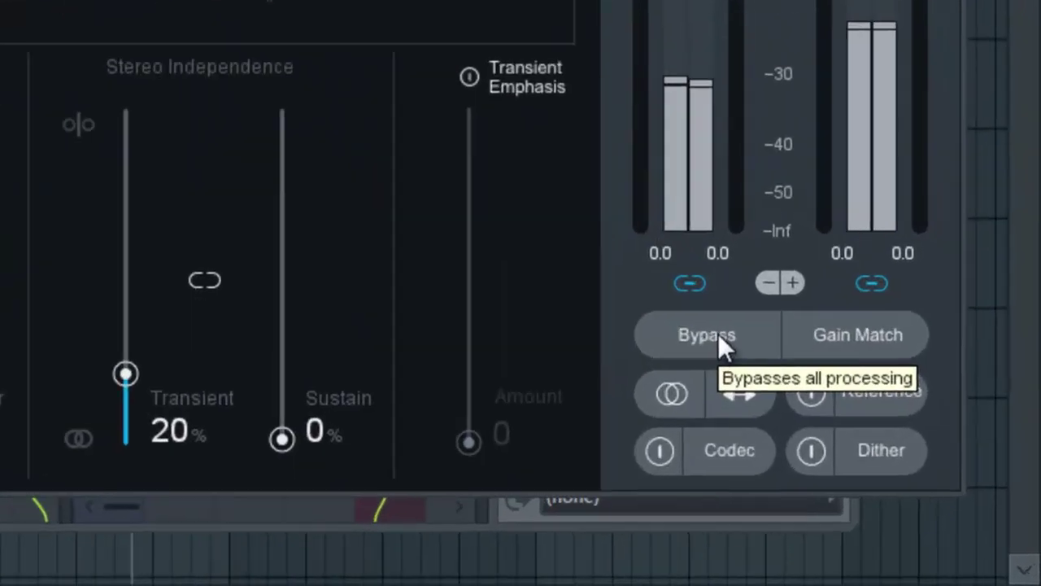
left_click(718, 336)
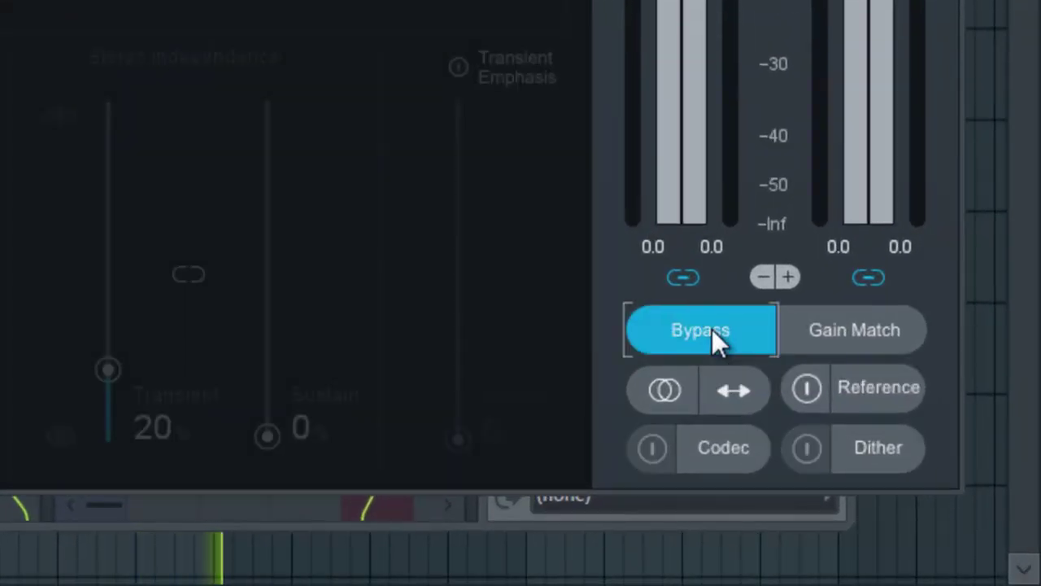
left_click(711, 328)
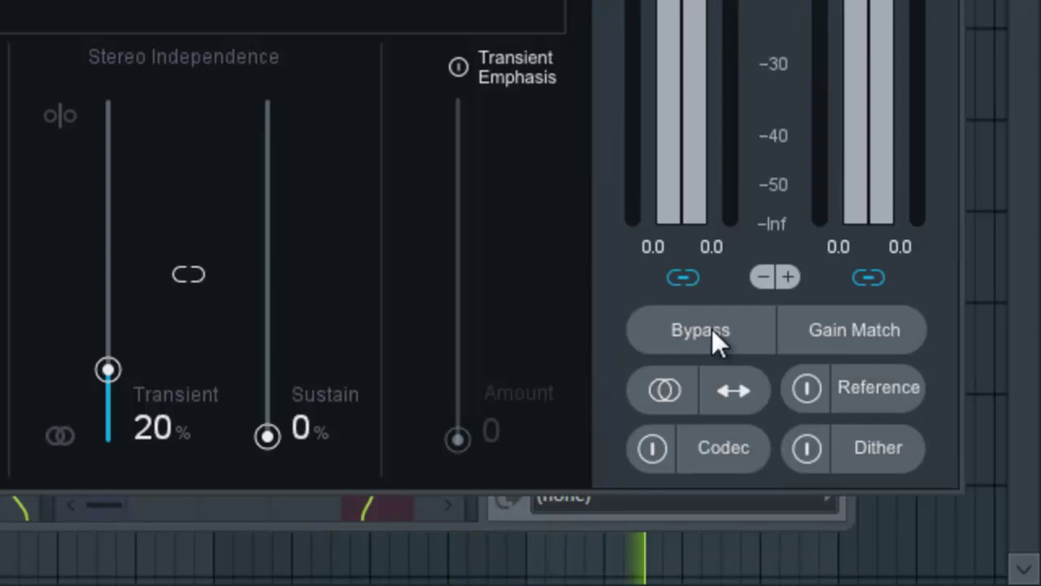
left_click(701, 329)
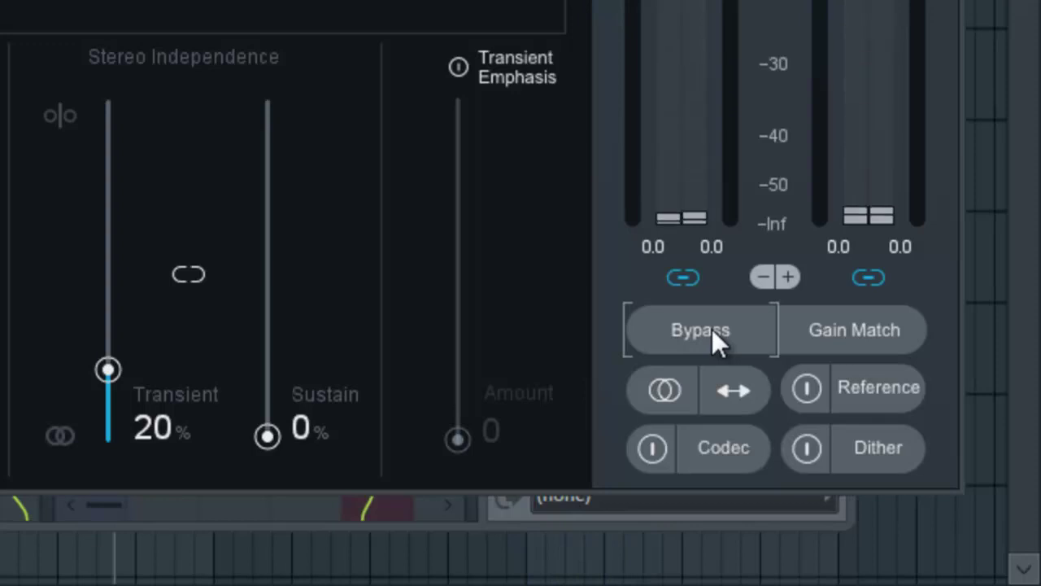
left_click(712, 329)
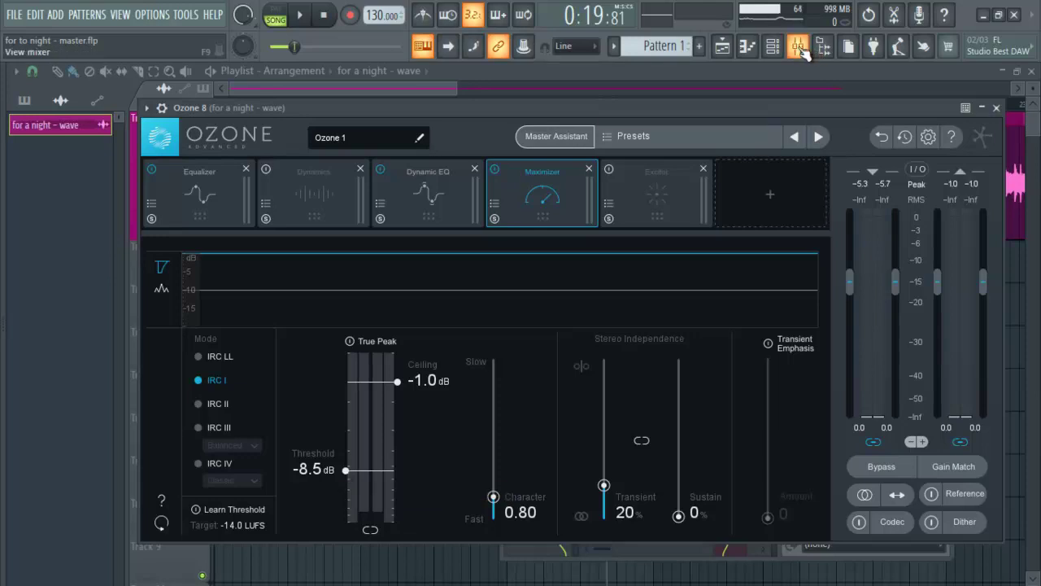
Open the Youlean Loudness Meter 2 from the mixer track's effects and play the section to measure its loudness.
left_click(772, 46)
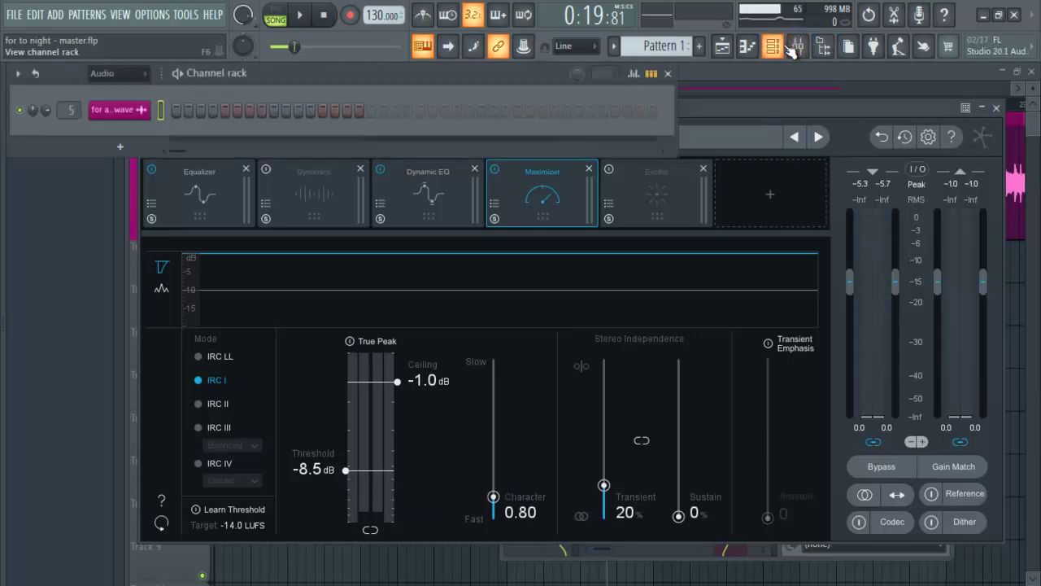
left_click(797, 47)
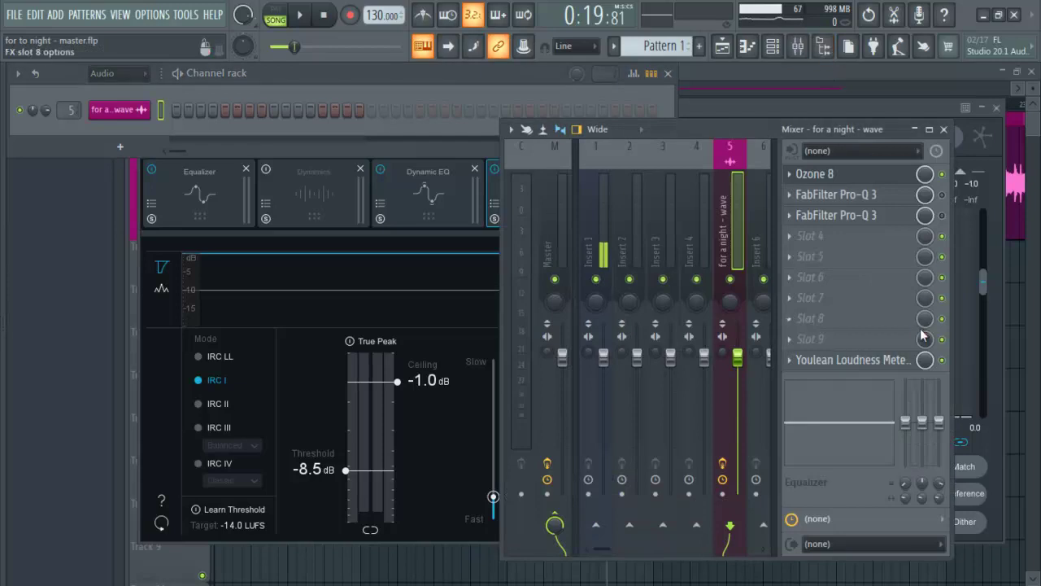
left_click(903, 363)
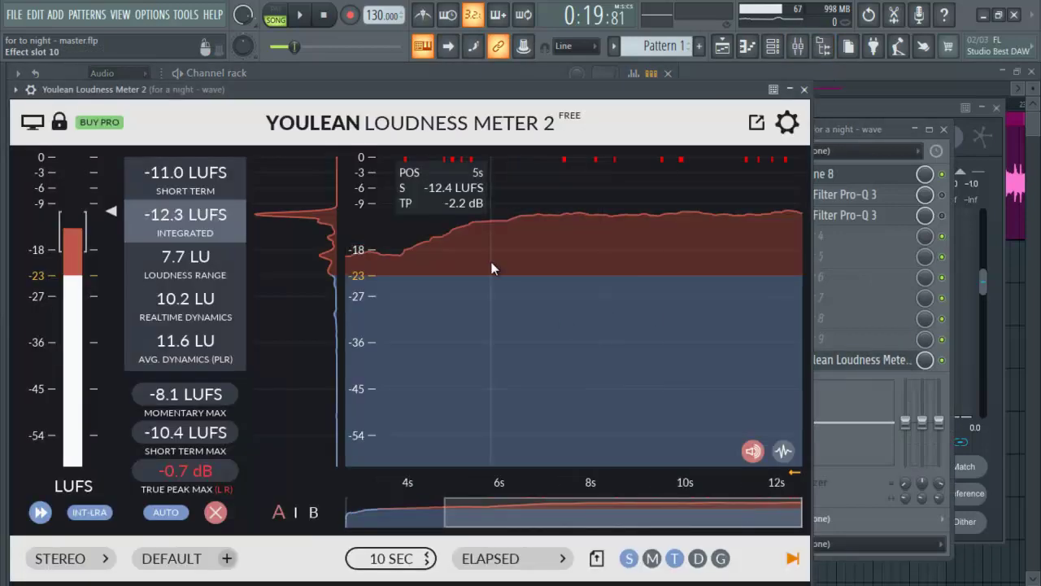
key("space")
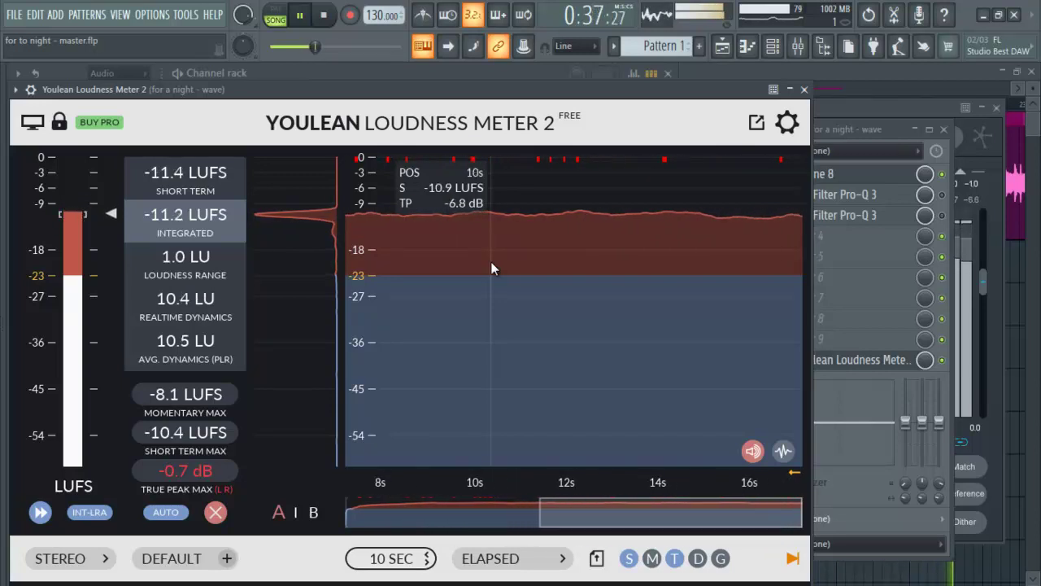
key("space")
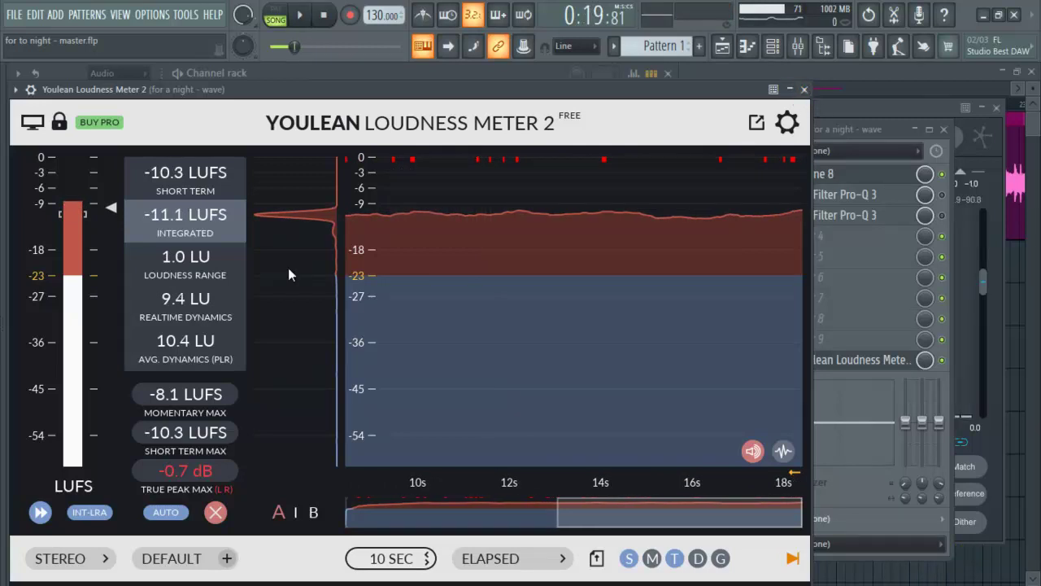
Return to Ozone's Dynamic EQ and soften the cuts of bands 1, 3 and 4, with band 1 at about -2.0 dB and band 4 at -2.6 dB.
left_click(908, 104)
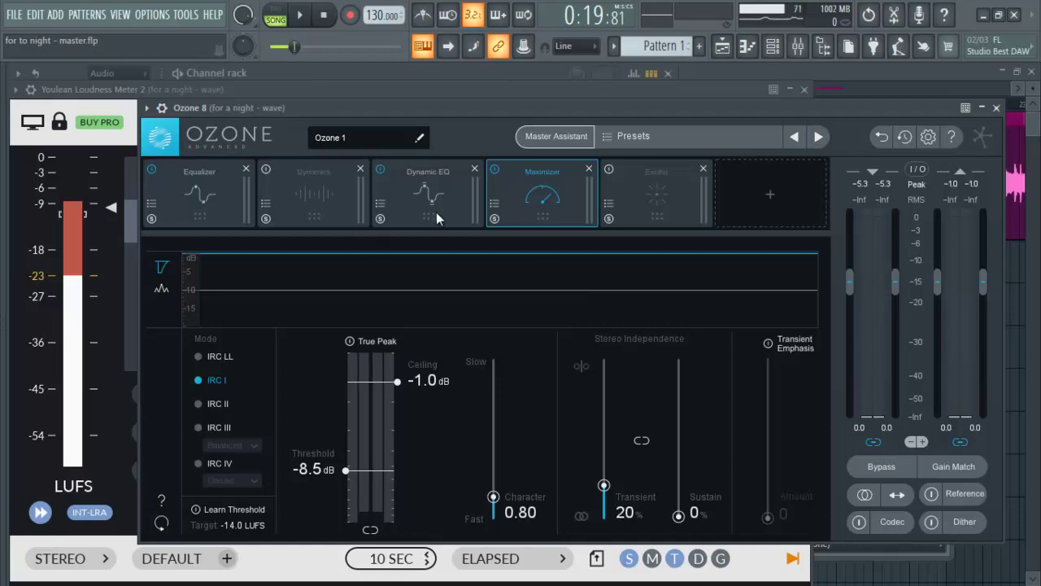
left_click(214, 209)
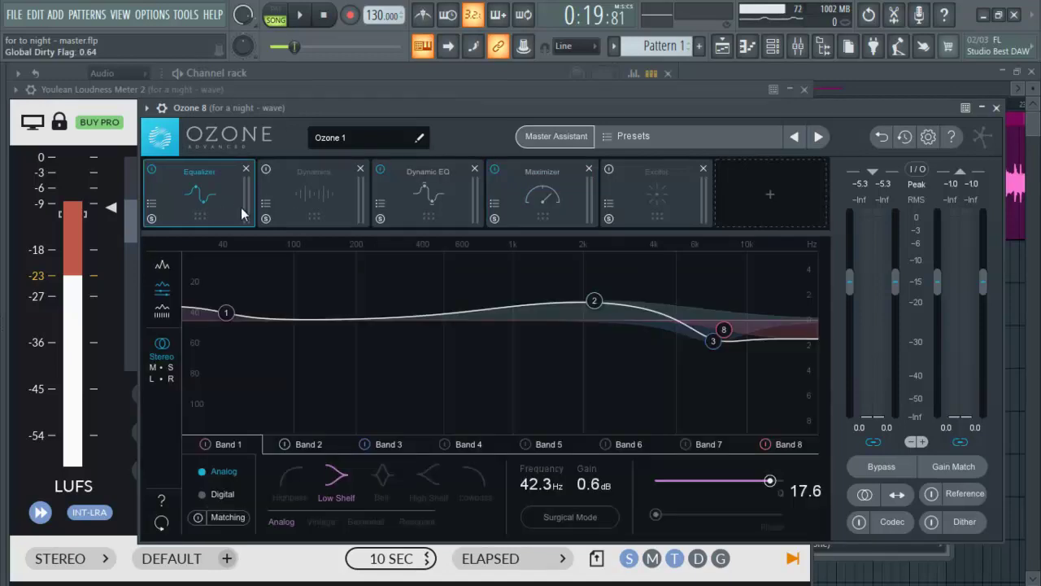
left_click(408, 206)
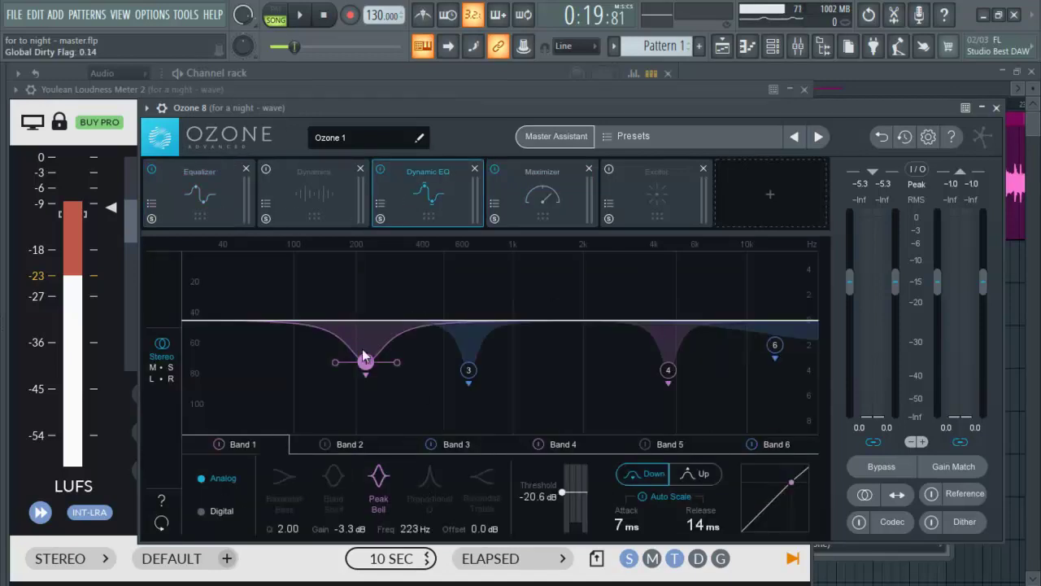
left_click_drag(367, 368, 369, 351)
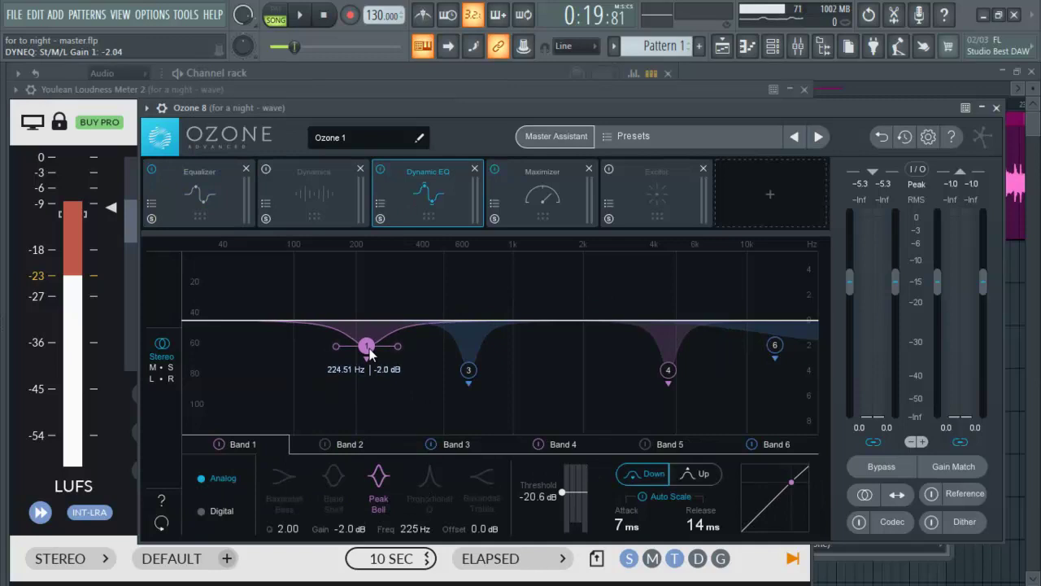
left_click_drag(468, 370, 469, 355)
left_click_drag(668, 377, 667, 362)
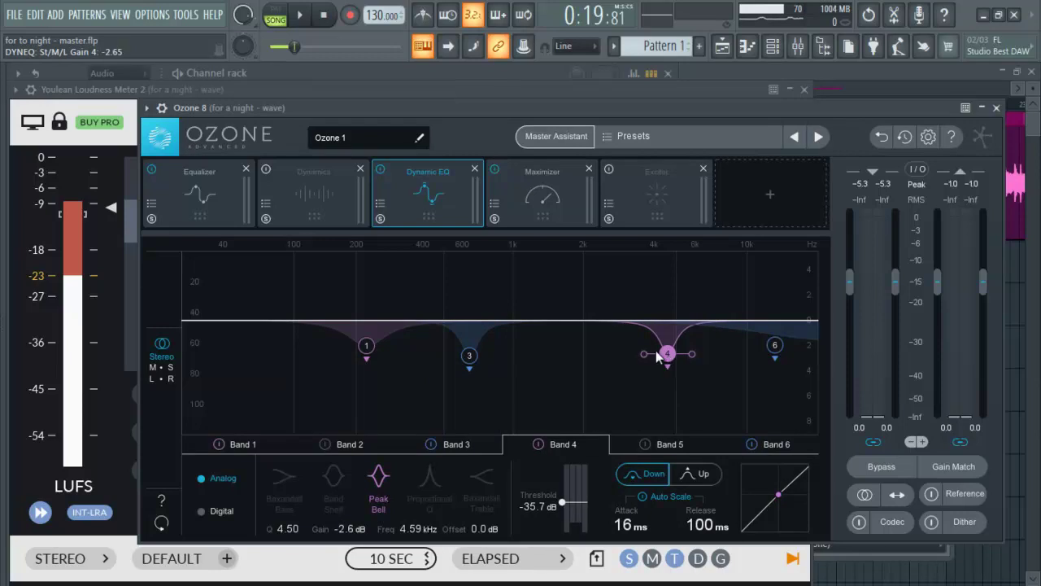
Fine-tune the Dynamic EQ gains to about -2.3 dB for band 3, -1.8 dB for band 1 and -2.2 dB for band 4, and audition them.
left_click(469, 356)
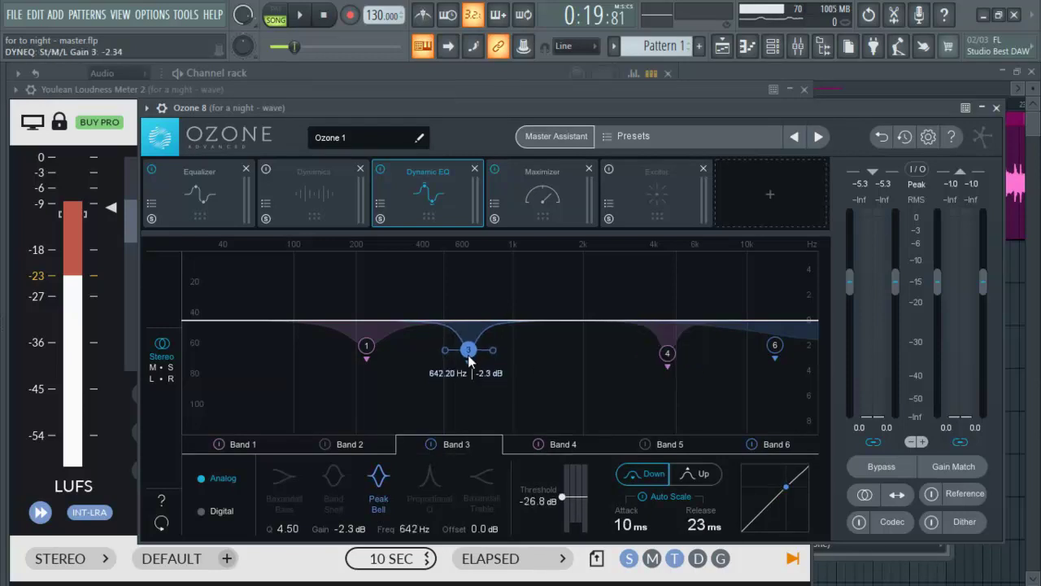
left_click(372, 352)
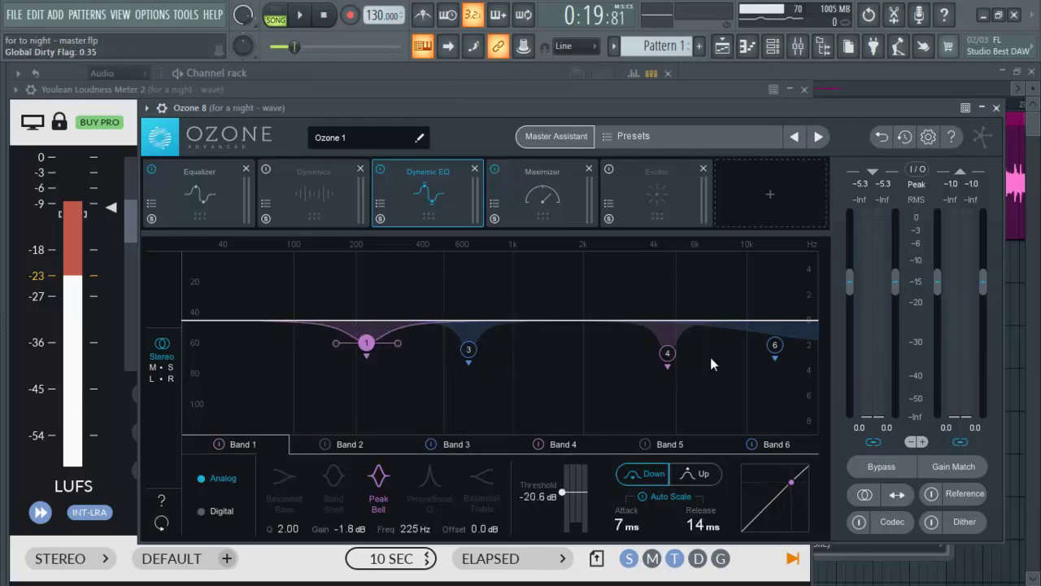
left_click(669, 351)
left_click_drag(670, 352, 669, 351)
key("space")
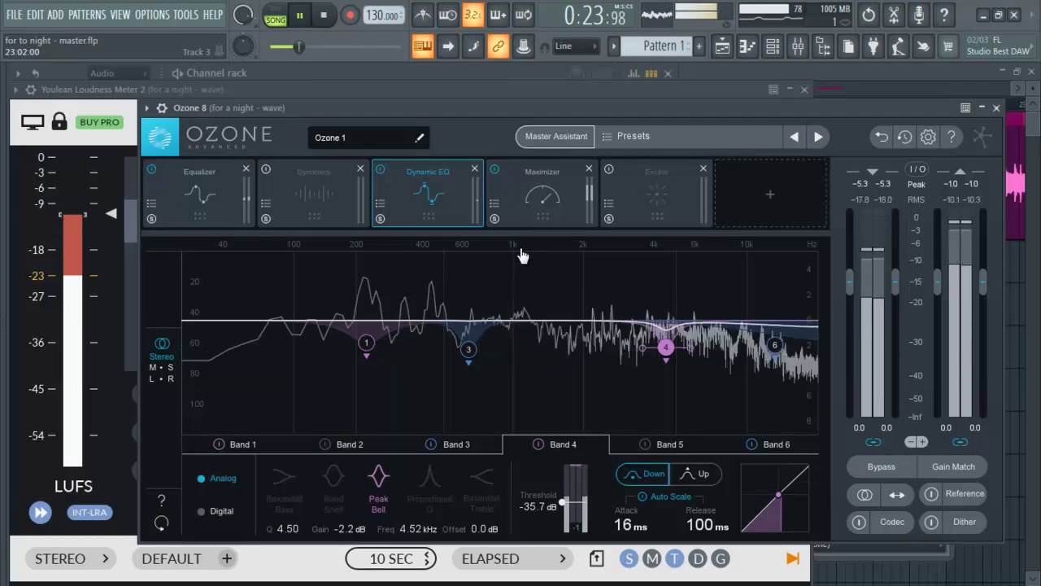
key("space")
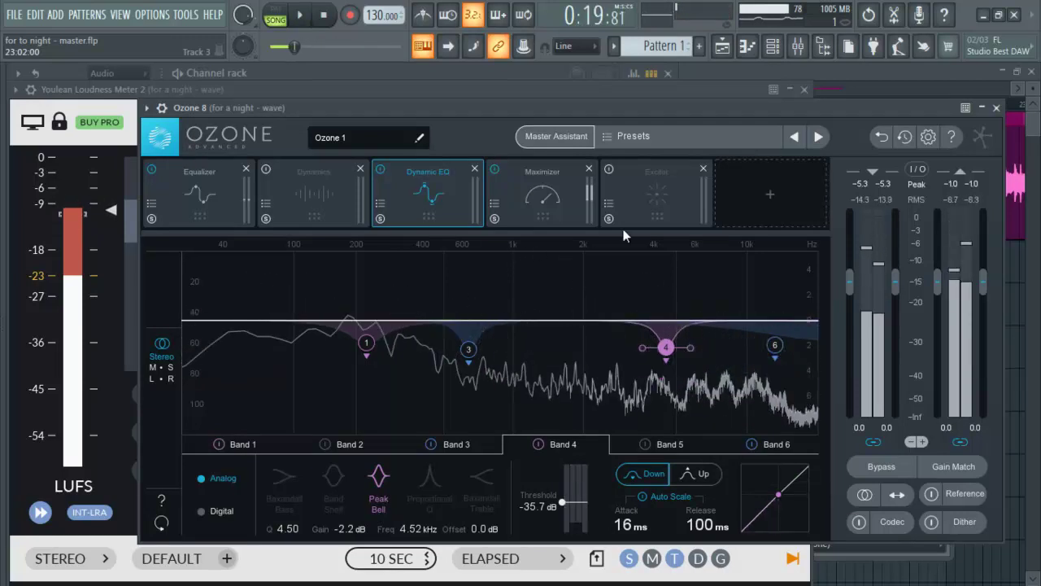
Set the Maximizer's threshold to about -8.6 dB with the ceiling at -1.0 dB, and play the section to check the limiting.
left_click(542, 191)
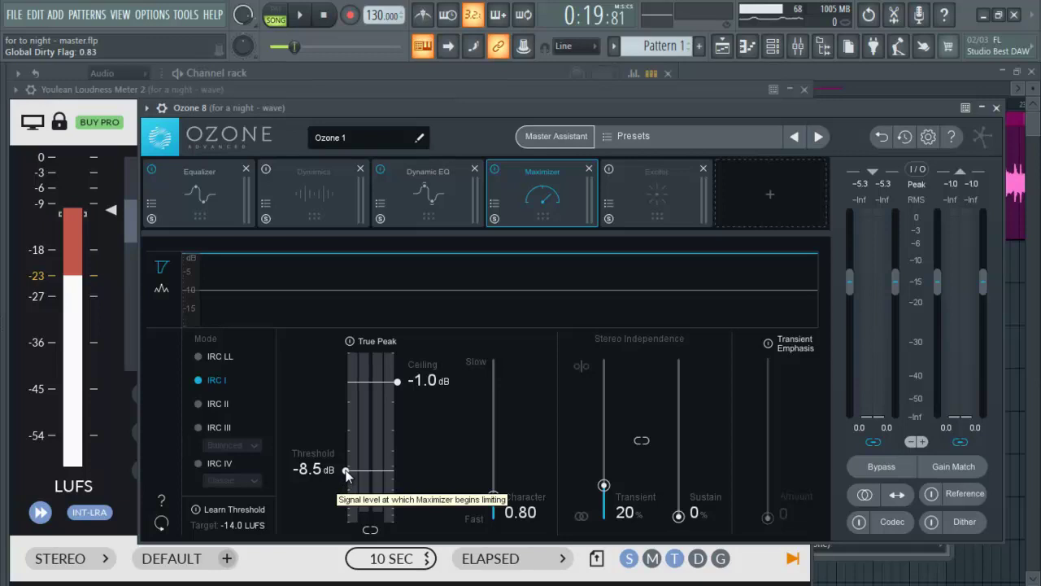
mouse_move(345, 471)
left_mouse_down()
mouse_move(348, 441)
mouse_move(350, 470)
left_mouse_up()
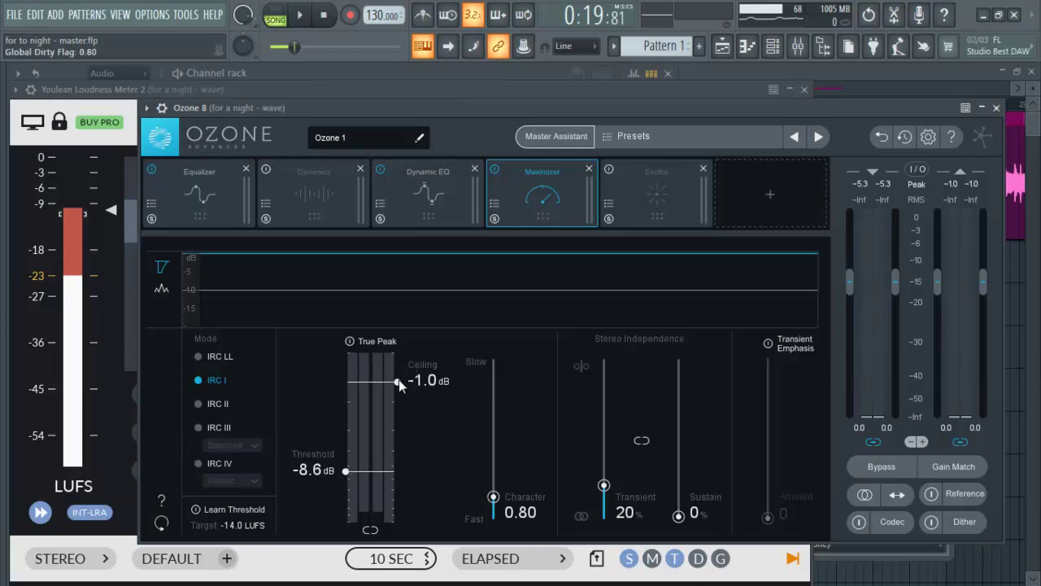
mouse_move(398, 382)
left_mouse_down()
mouse_move(399, 361)
mouse_move(400, 380)
left_mouse_up()
key("space")
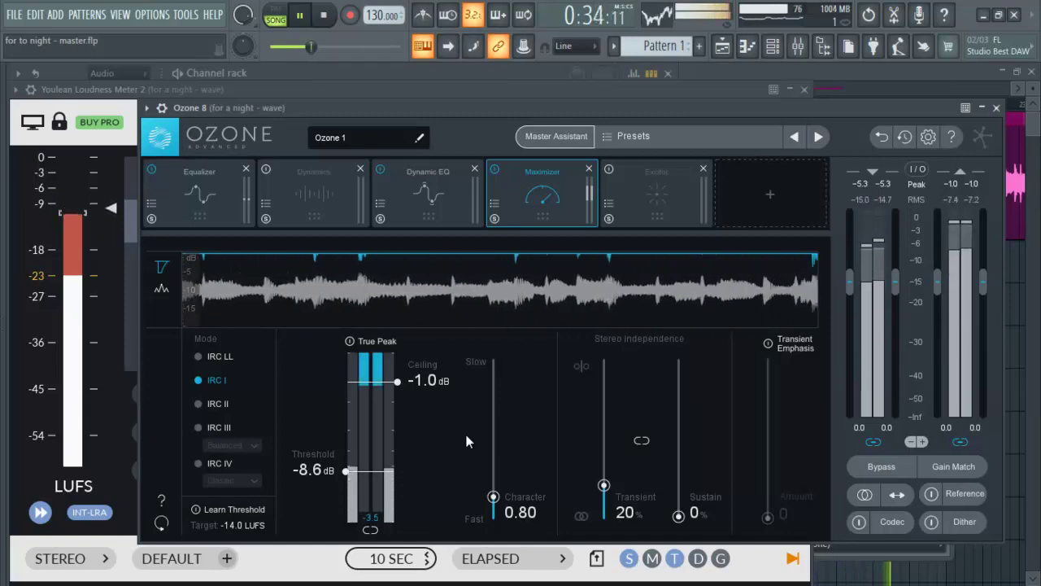
key("space")
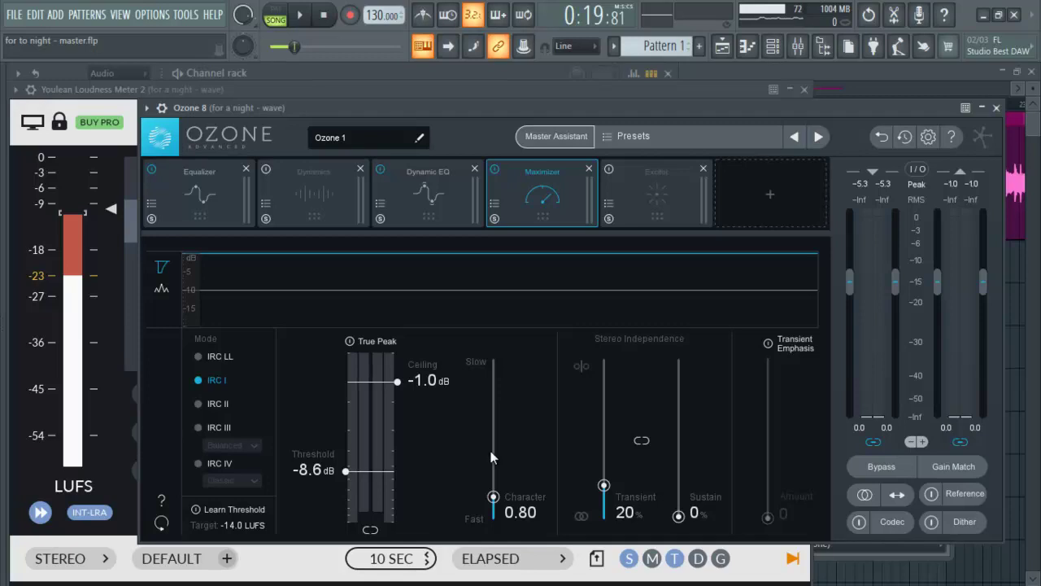
Enable Ozone's Exciter, audition its soloed band above 10 kHz and set that band's Amount to 0.2.
left_click(645, 198)
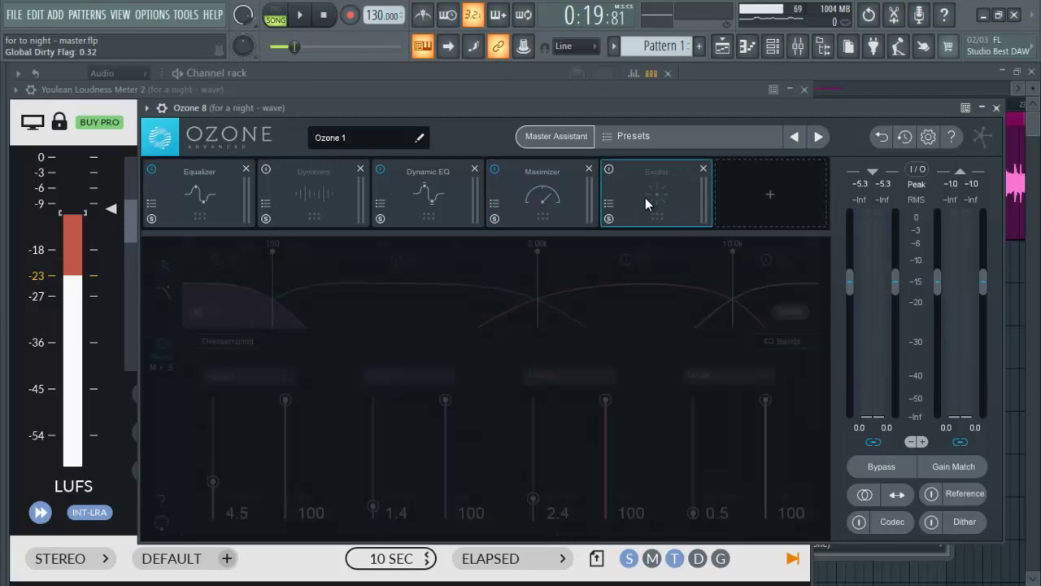
left_click(609, 169)
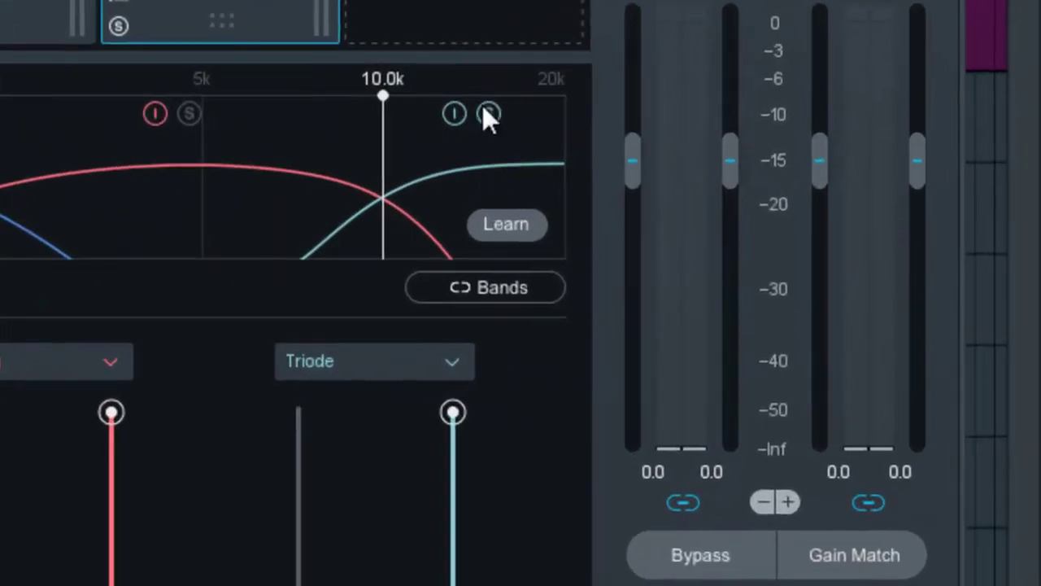
key("space")
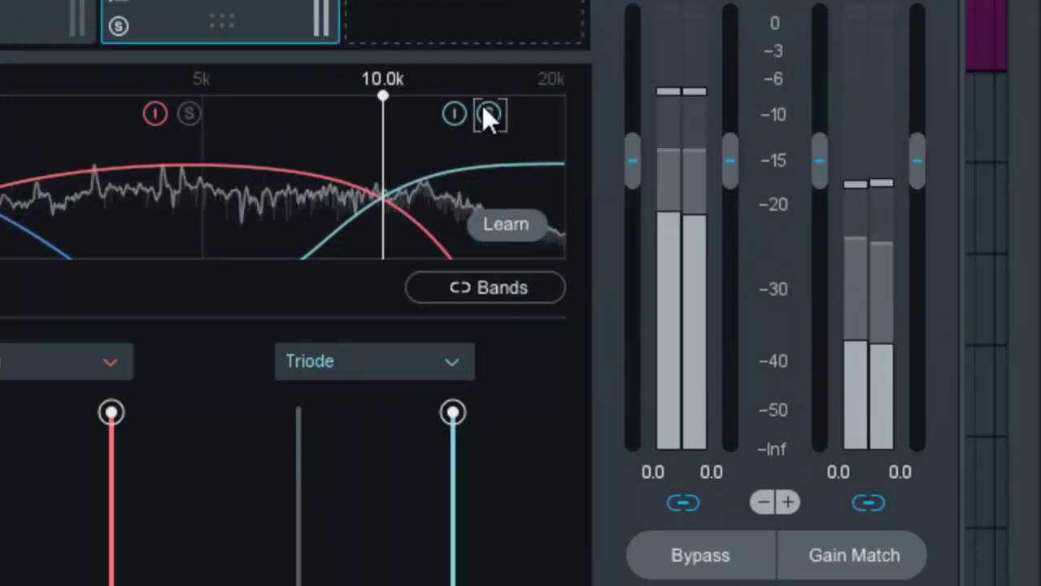
key("space")
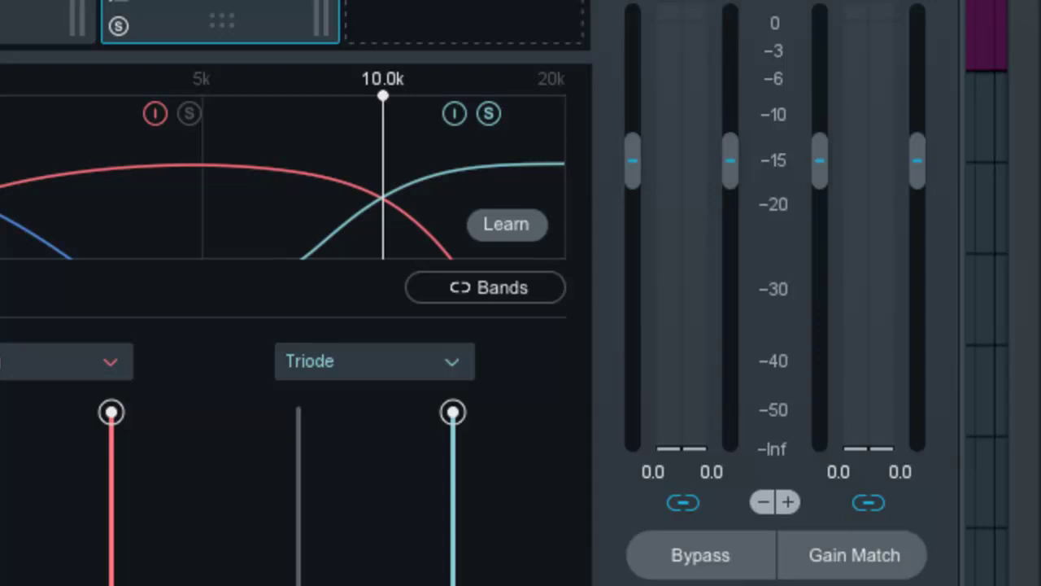
left_click_drag(306, 431, 331, 358)
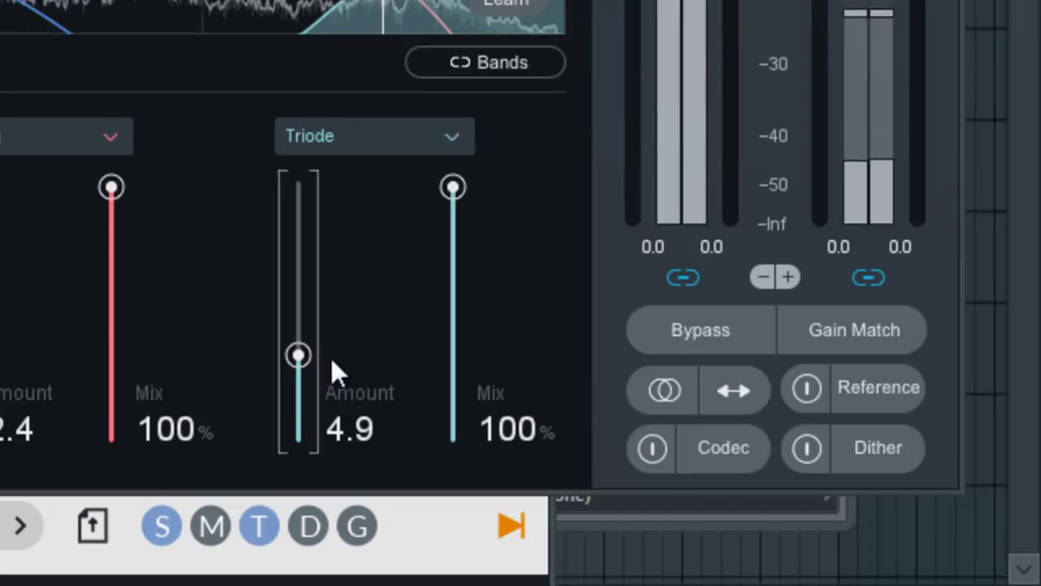
left_click_drag(298, 363, 293, 448)
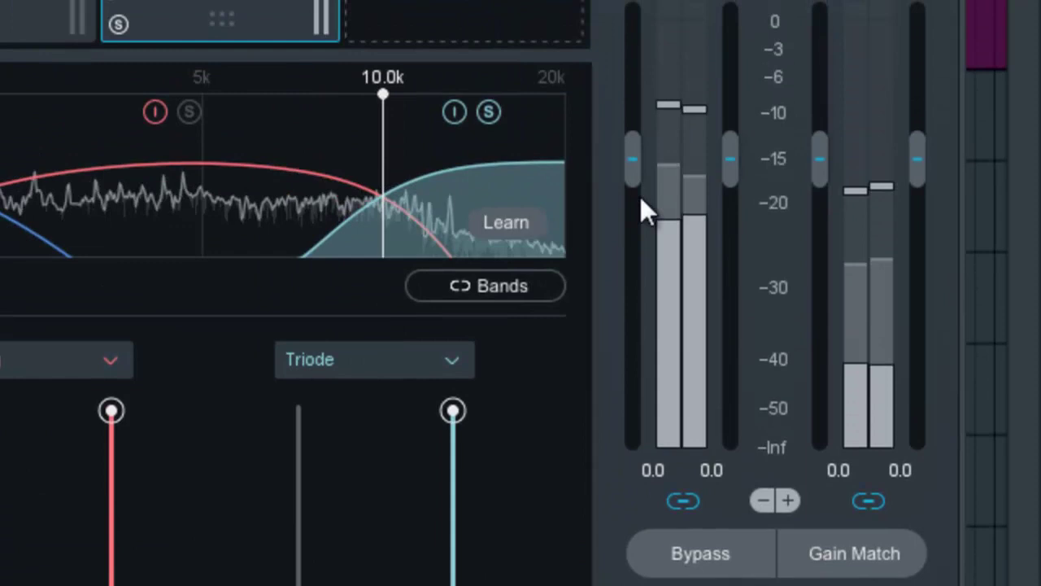
Switch the solo to the Exciter's 2 to 10 kHz band and play the section to audition it.
left_click(488, 112)
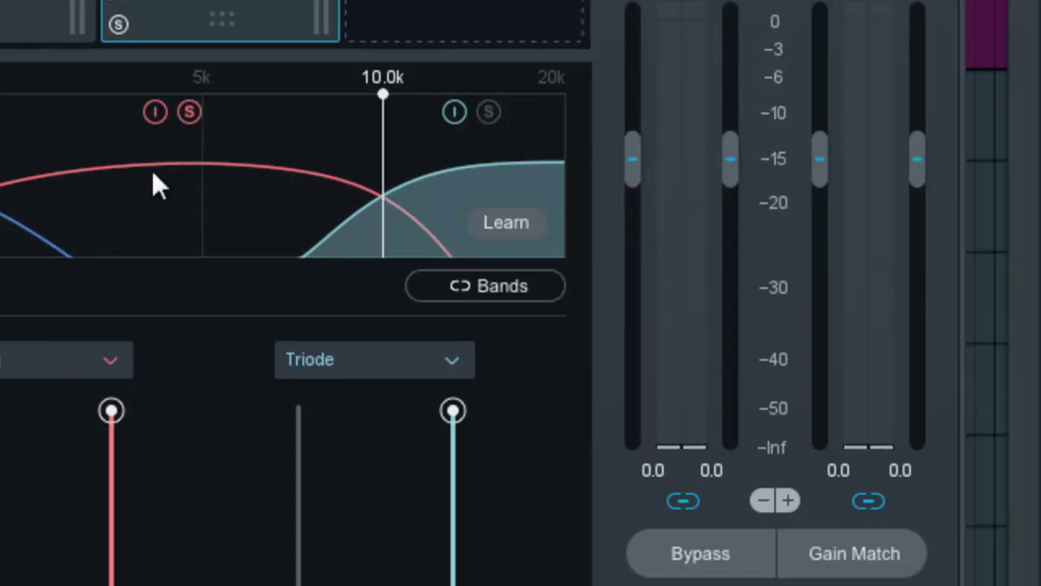
key("space")
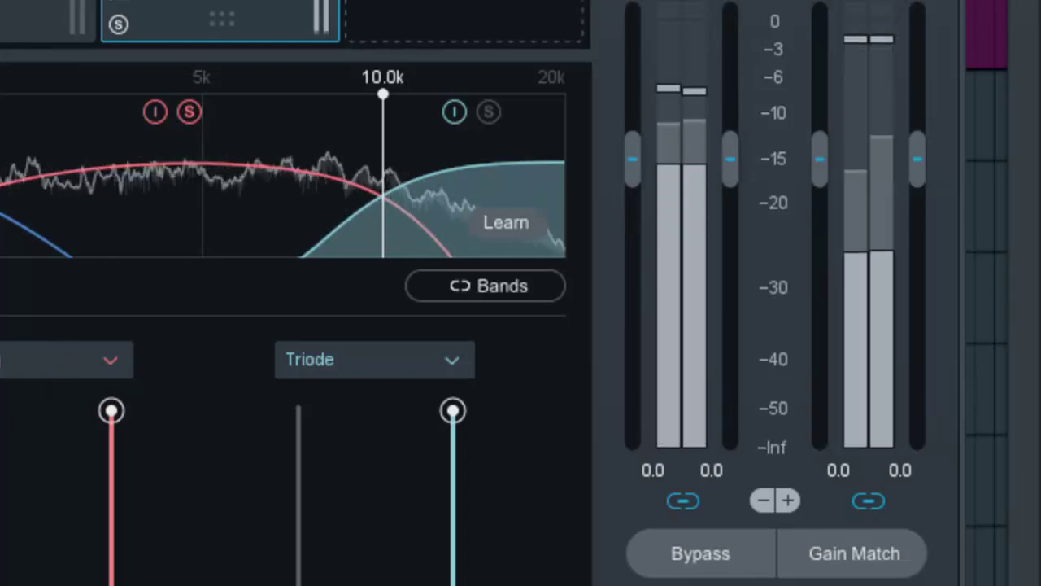
key("space")
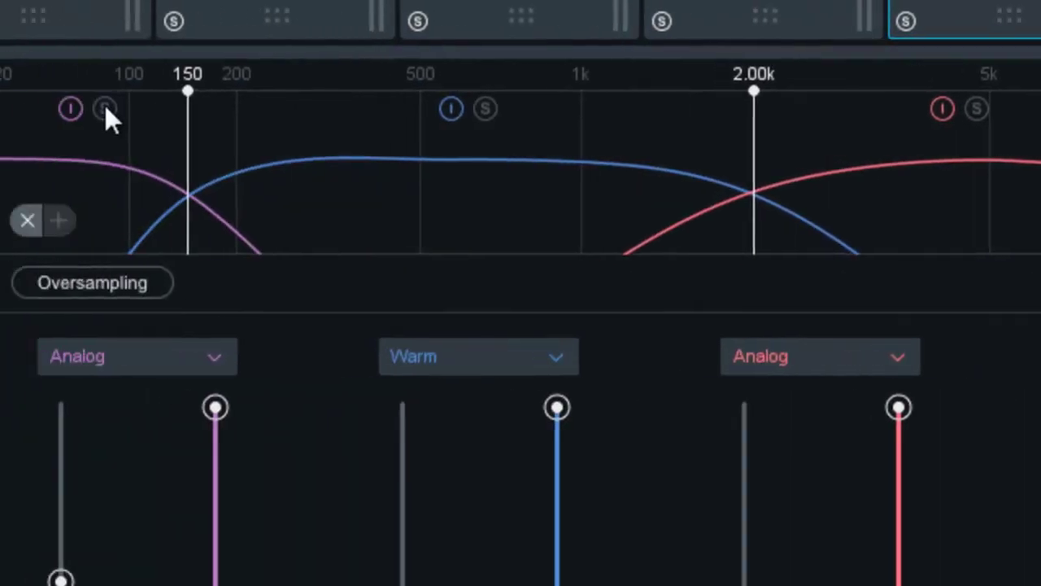
Audition the Exciter's soloed band below 150 Hz, set its Amount to 3.6 and bypass the Exciter.
key("space")
left_click(105, 108)
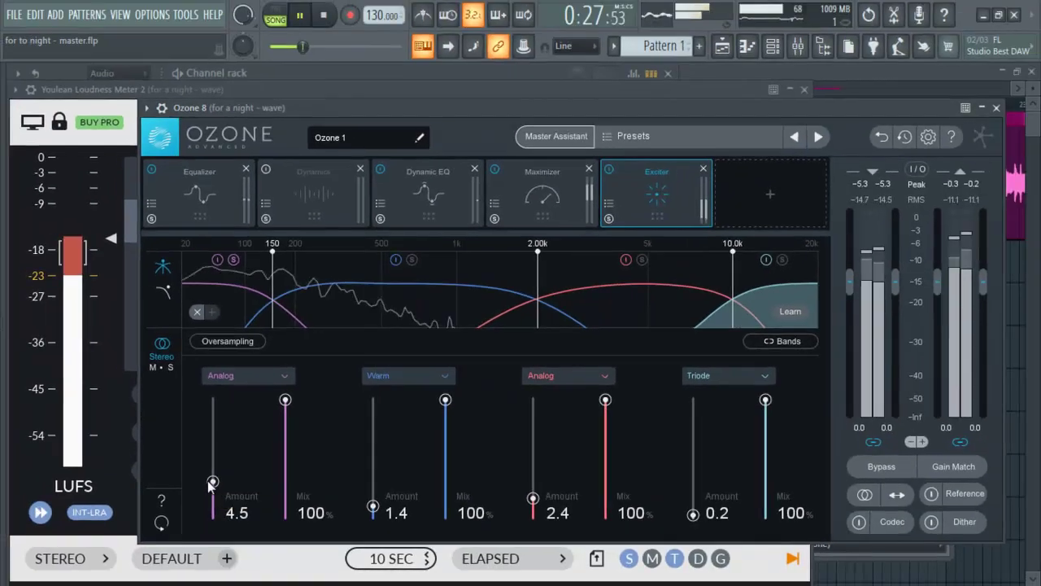
left_click_drag(208, 481, 210, 541)
left_click(209, 487)
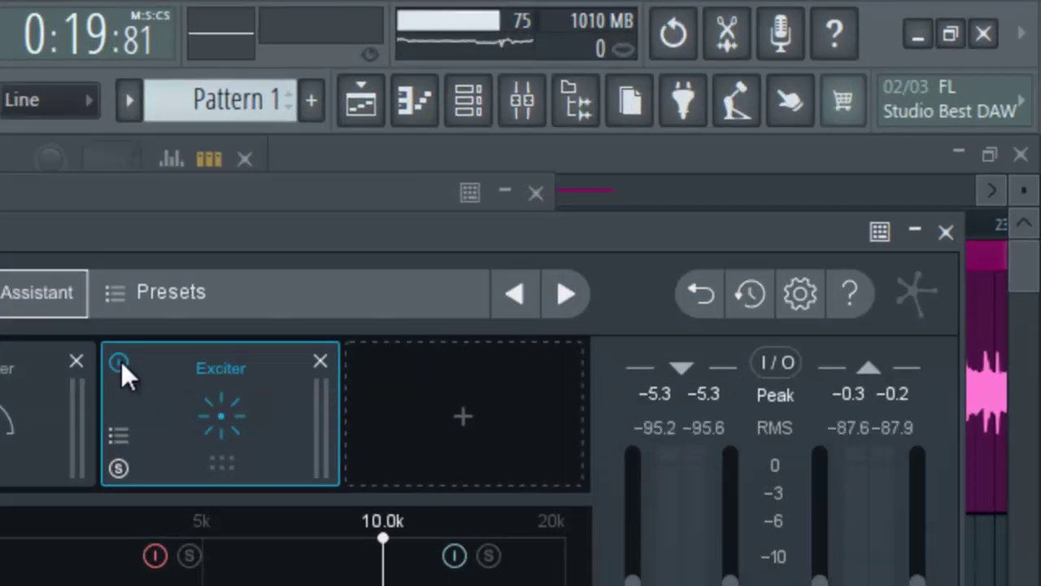
left_click(120, 362)
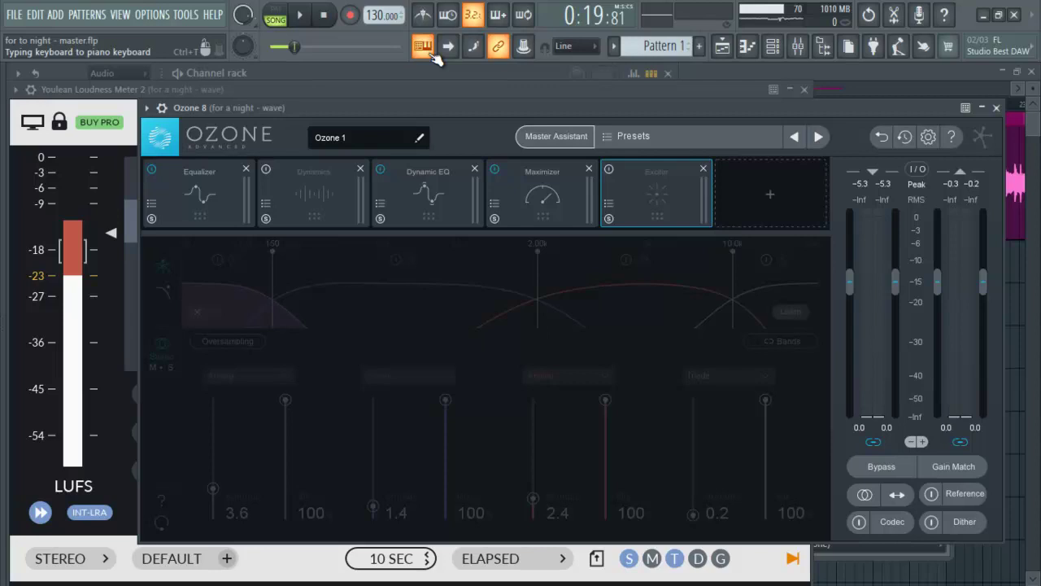
Close Ozone, enable and open the FabFilter Pro-Q 3 in slot 2, and play the section to examine its Mid and Side low cuts.
left_click(996, 107)
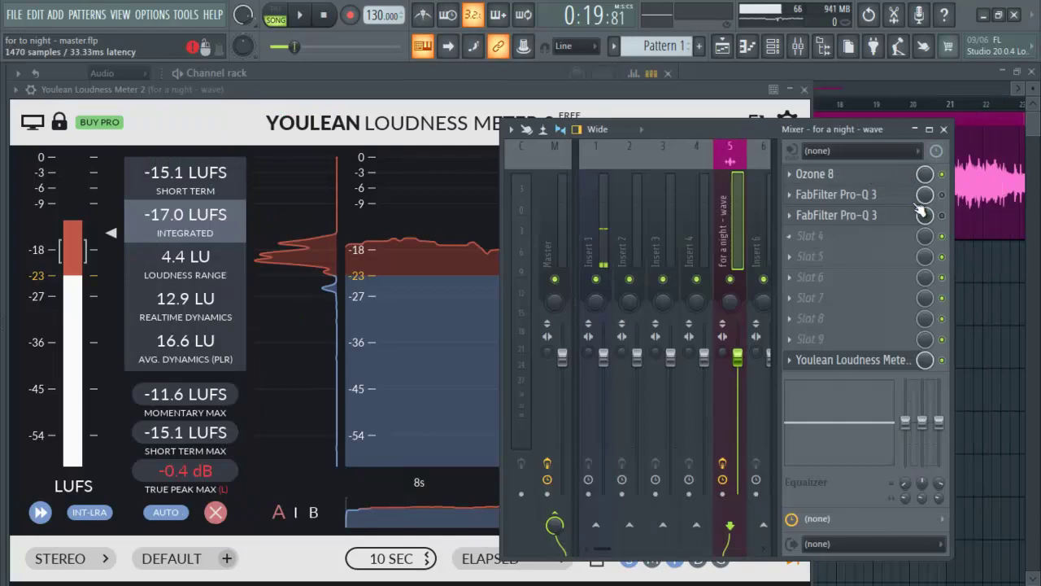
left_click(941, 213)
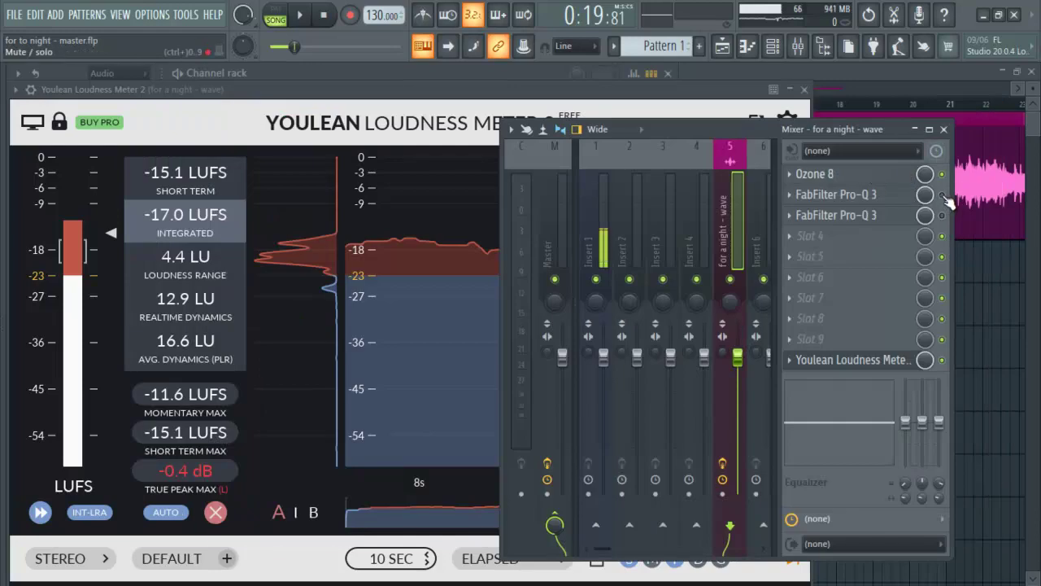
left_click(891, 202)
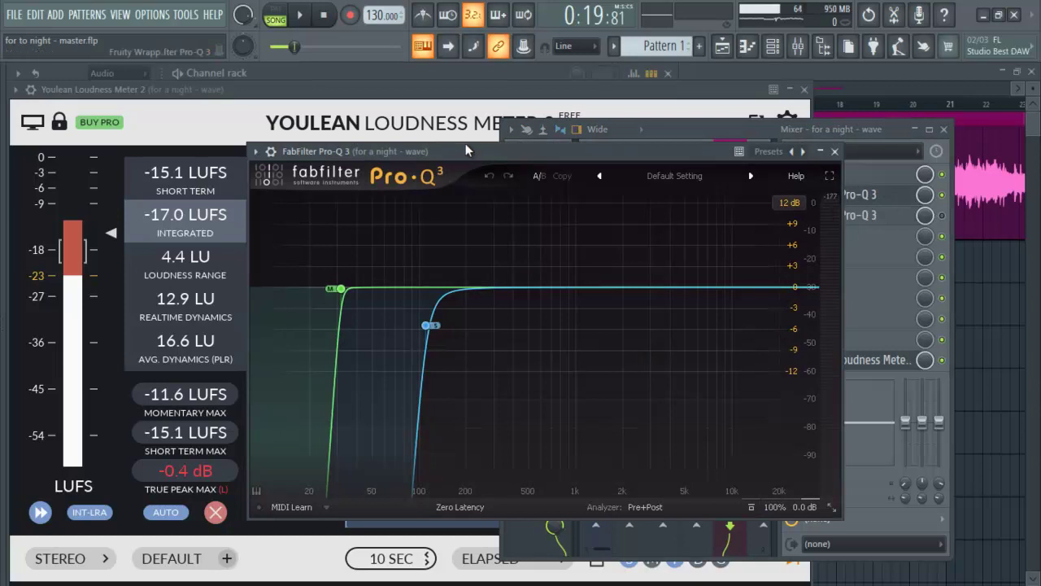
left_click_drag(465, 145, 465, 110)
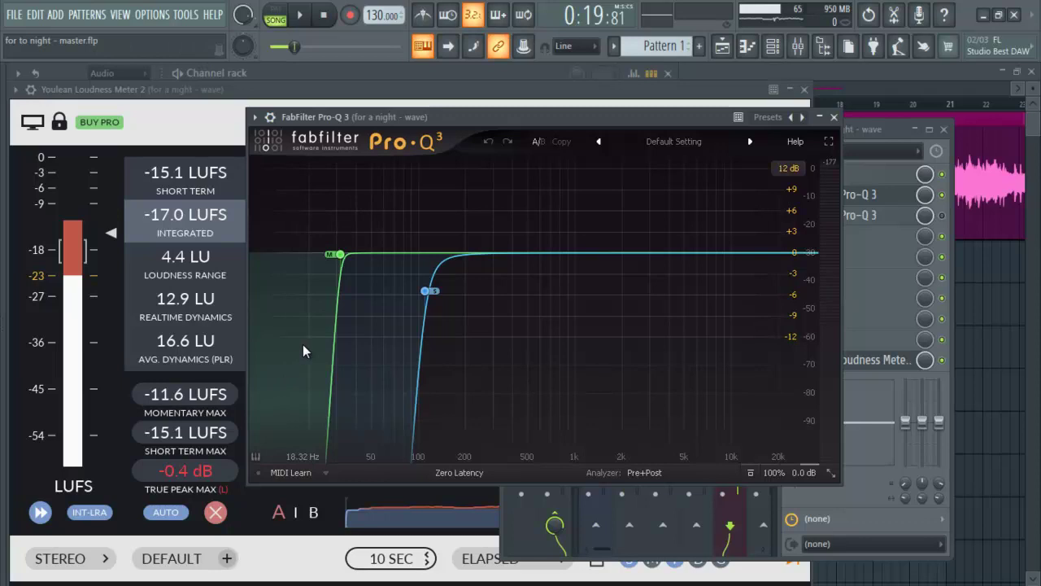
key("space")
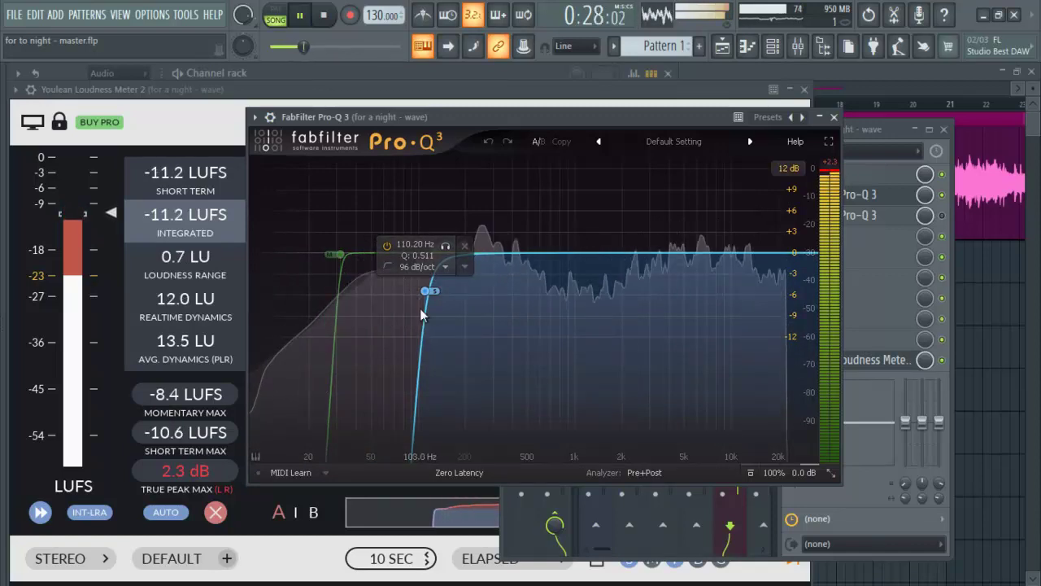
key("space")
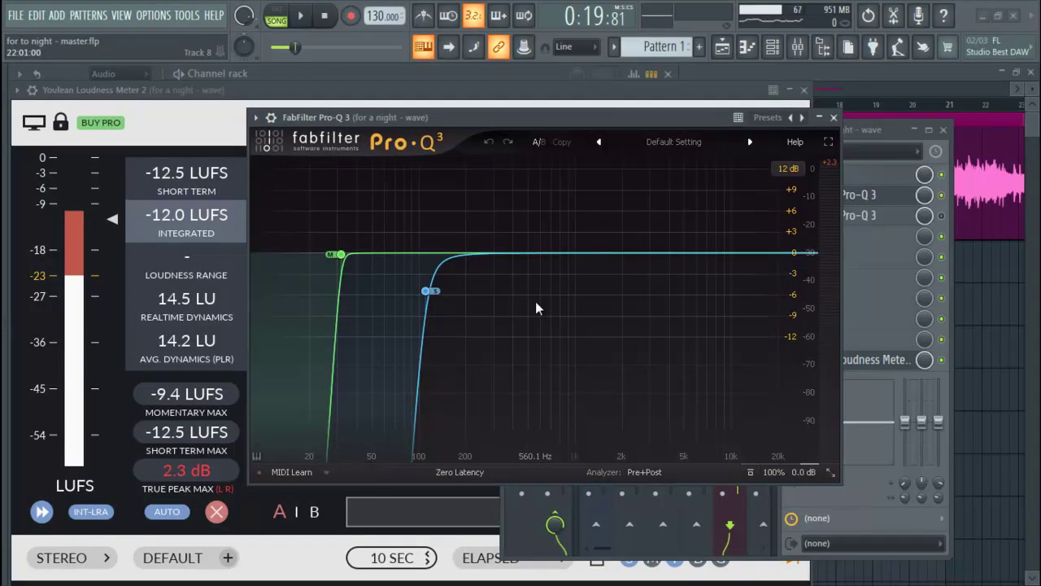
mouse_move(341, 255)
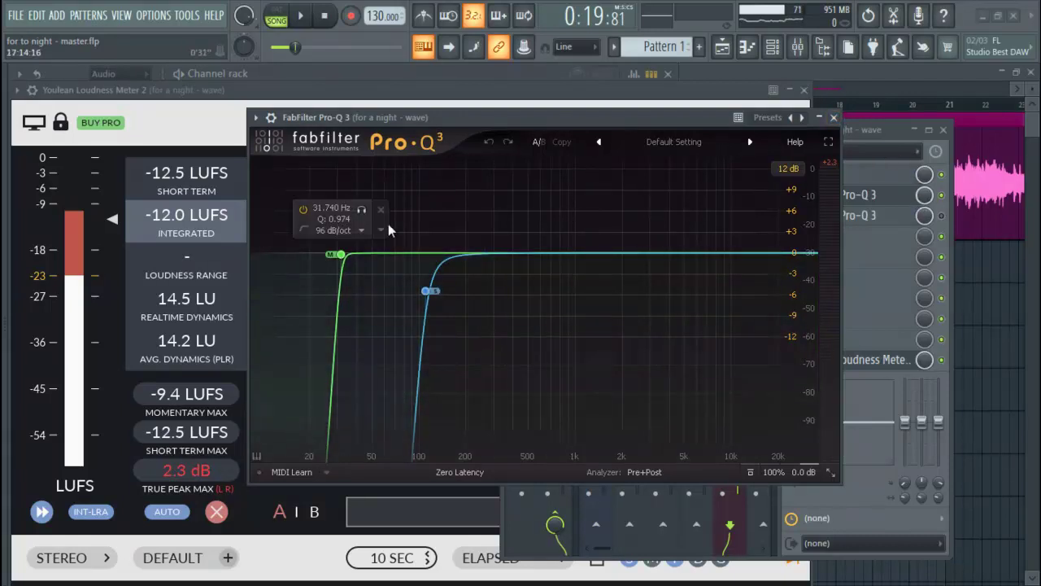
Delete the FabFilter Pro-Q 3 in slot 2 and load a fresh FabFilter Pro-Q 3 in its place.
left_click(835, 118)
left_click(787, 202)
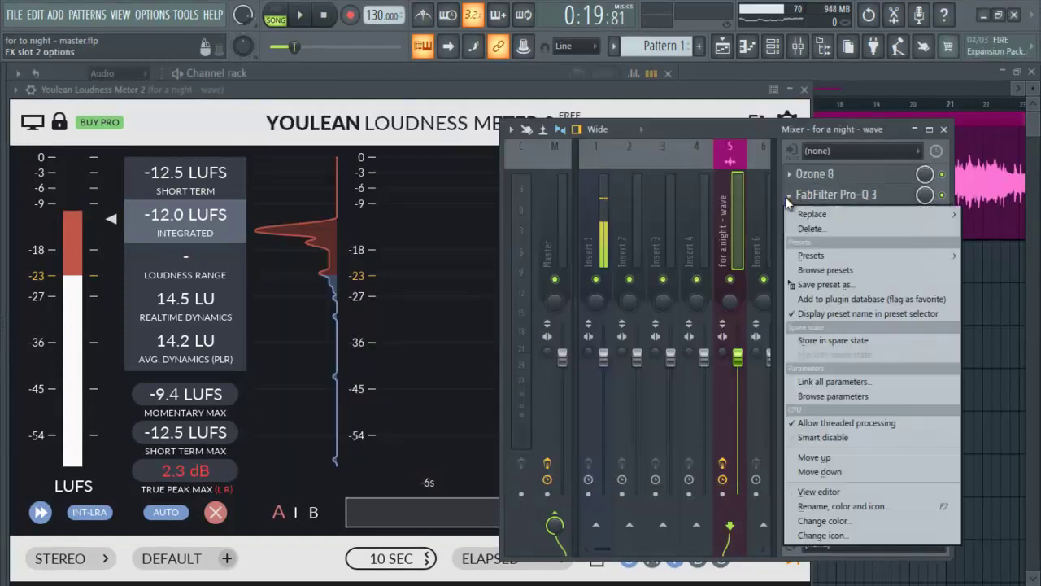
left_click(801, 233)
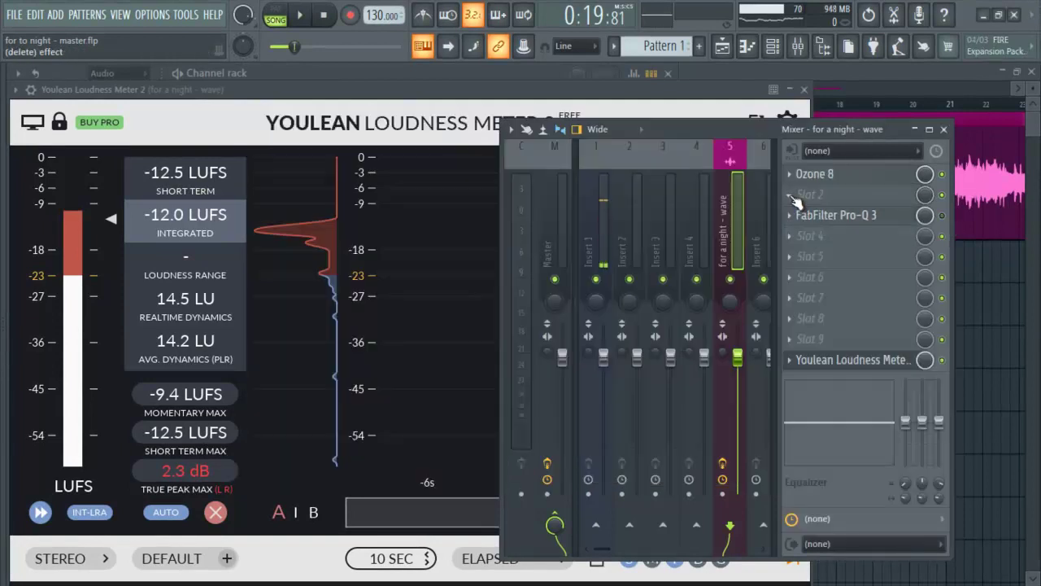
left_click(796, 201)
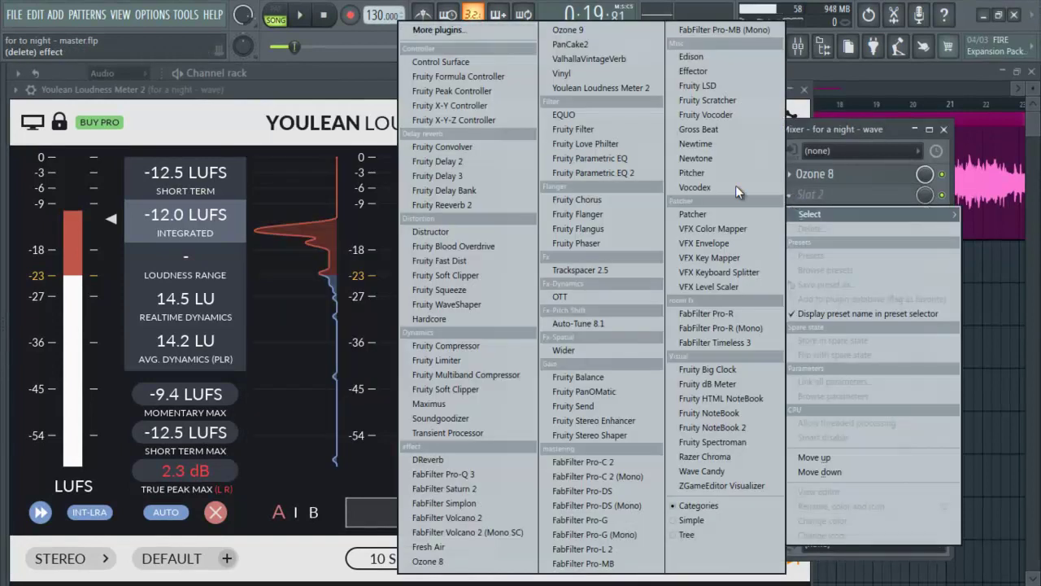
left_click(503, 474)
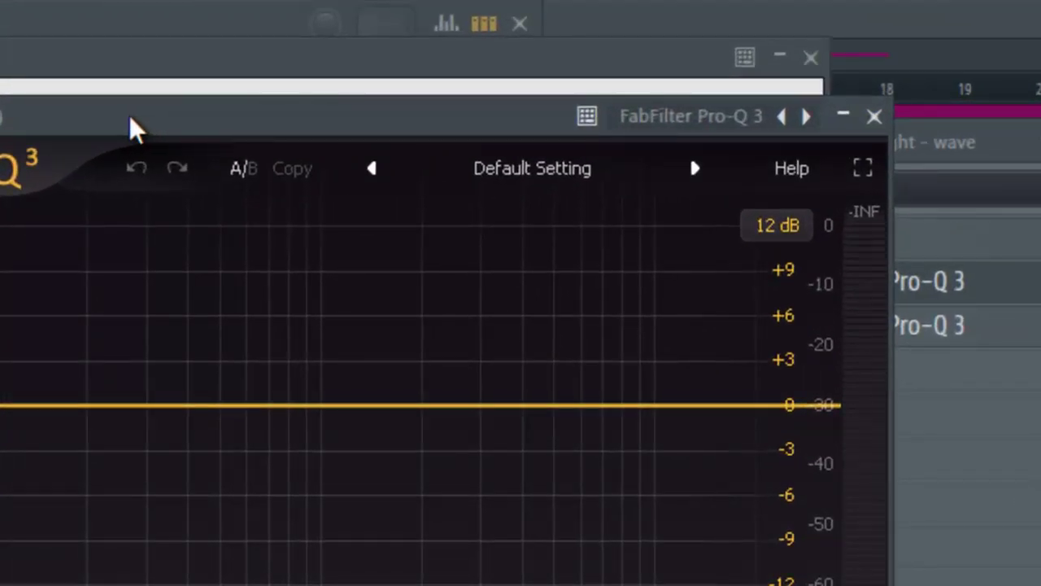
left_click_drag(138, 129, 109, 117)
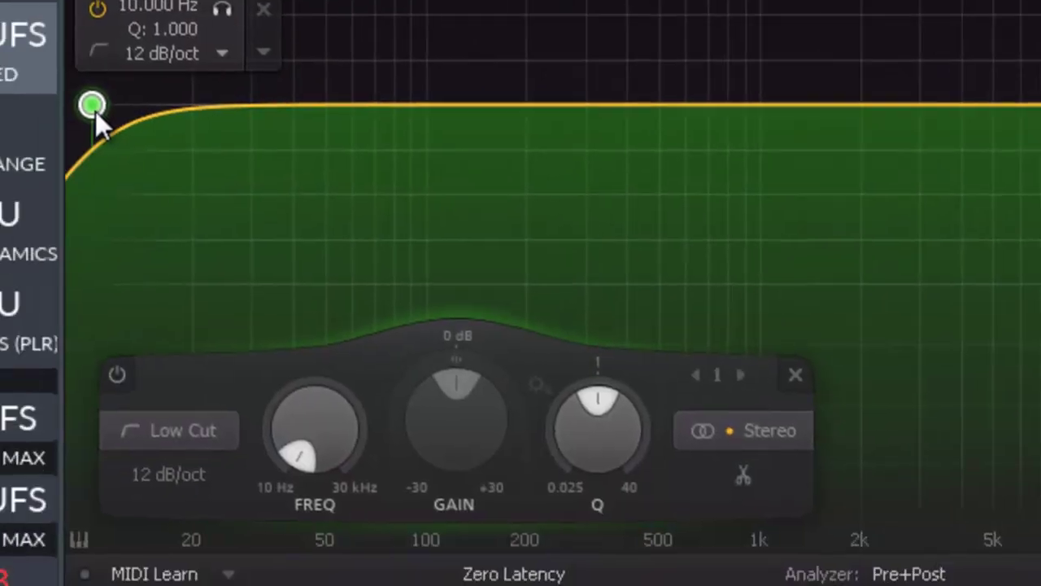
Give the new Pro-Q 3 a Low Cut band at 10 Hz with Side stereo placement and a 30 dB/oct slope.
right_click(105, 105)
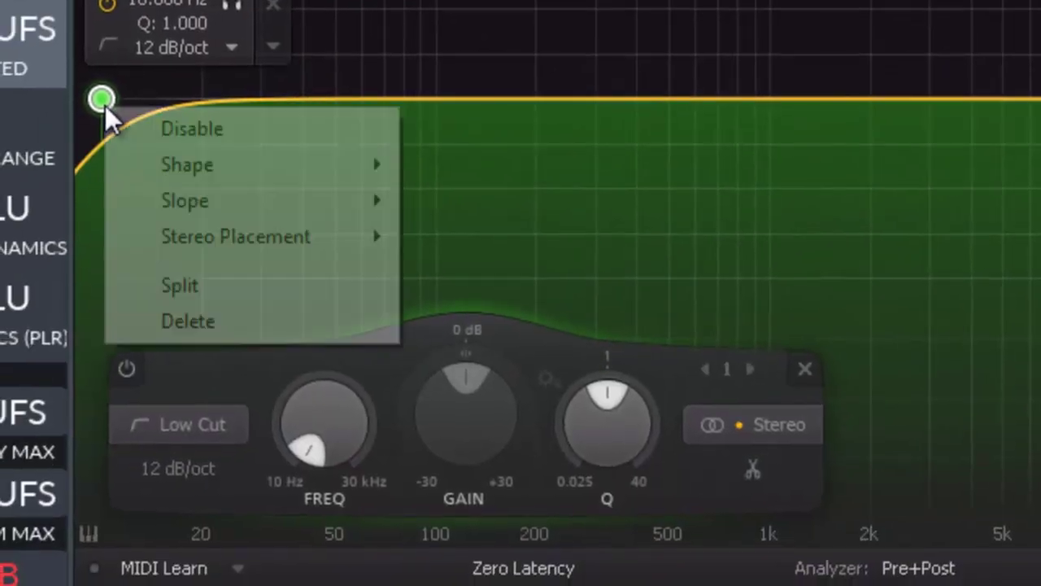
mouse_move(214, 240)
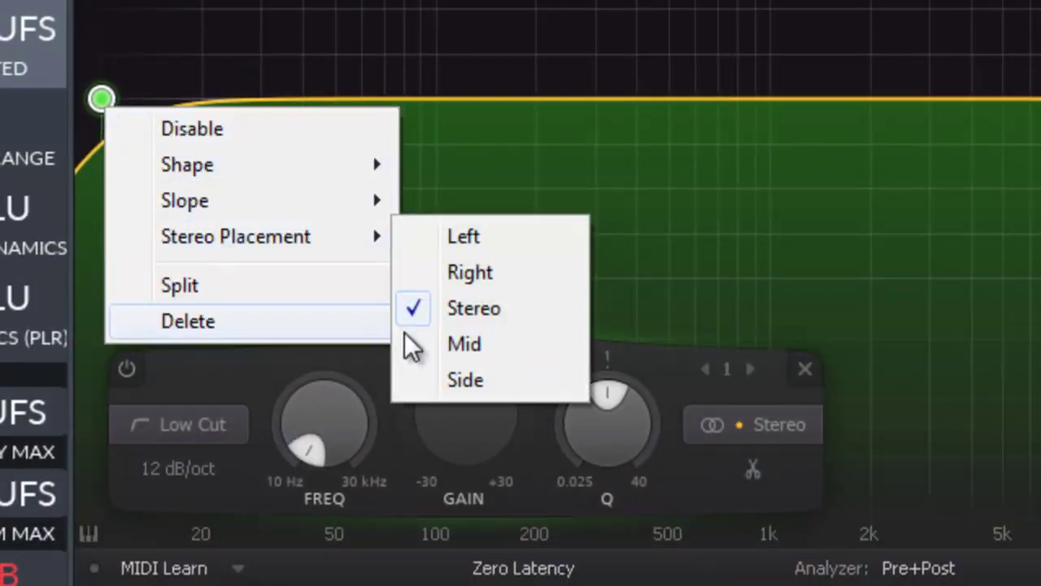
left_click(478, 379)
left_click(170, 470)
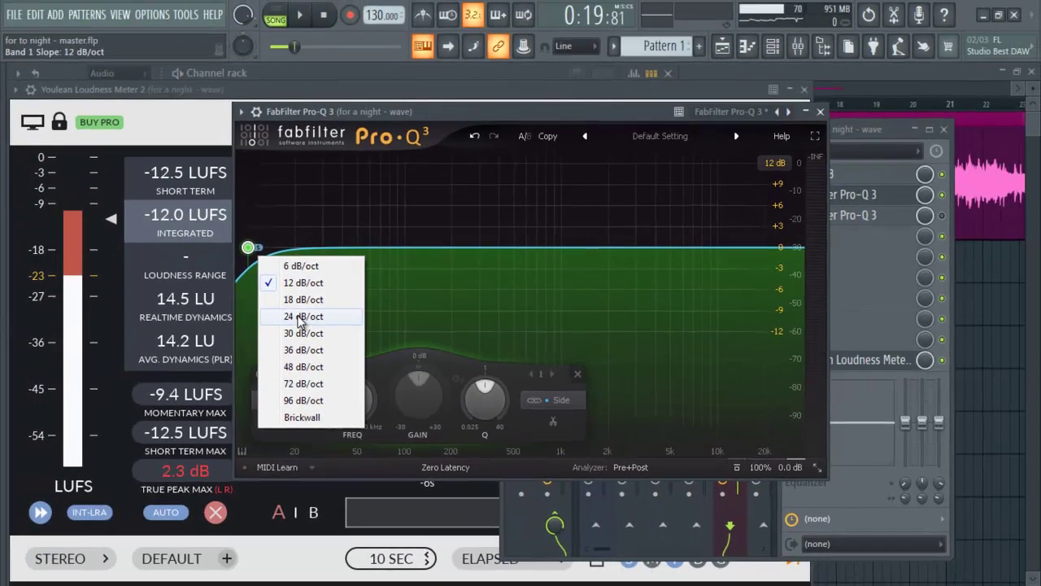
left_click(300, 319)
left_click(286, 424)
left_click(303, 332)
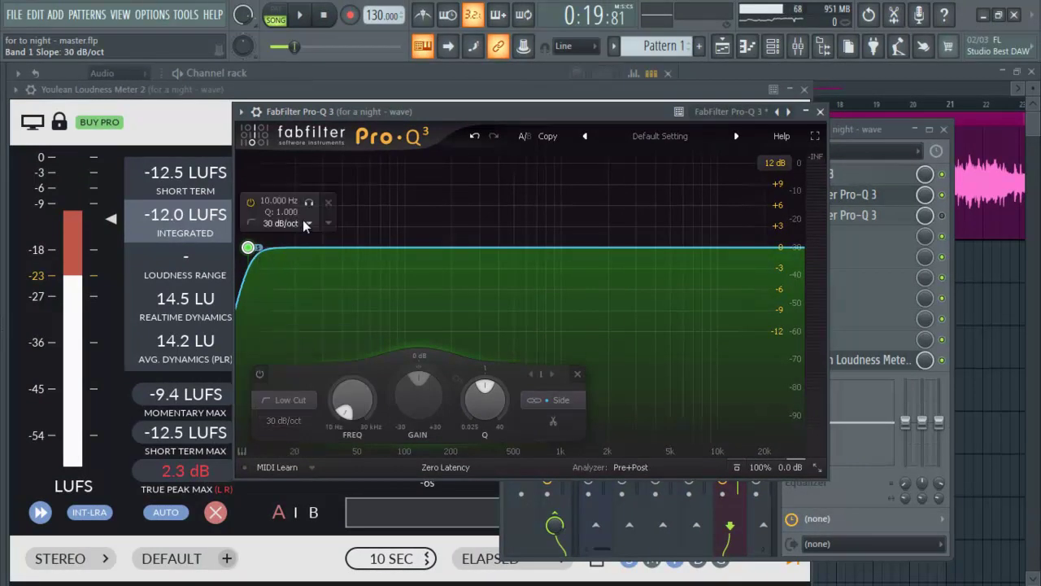
Audition the Side low cut with its solo on and off, and sweep its frequency up to about 24 kHz during playback.
left_click(309, 205)
key("space")
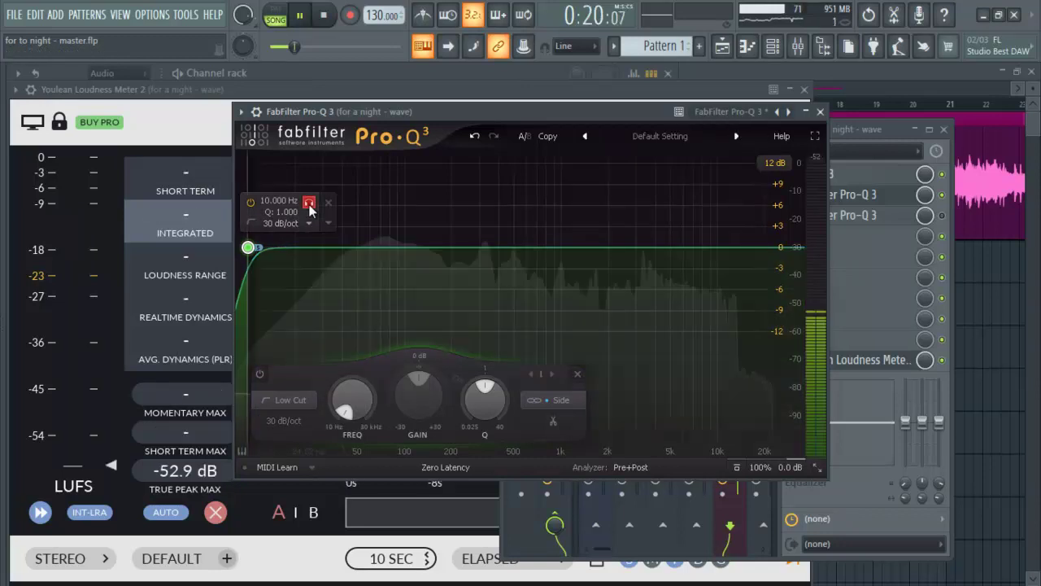
left_click(309, 201)
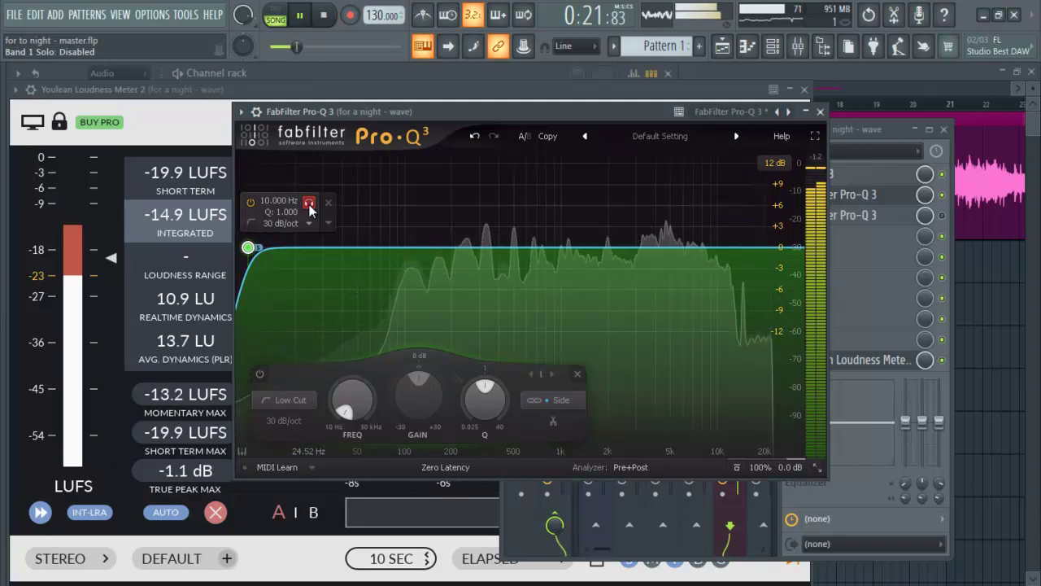
left_click_drag(250, 253, 783, 255)
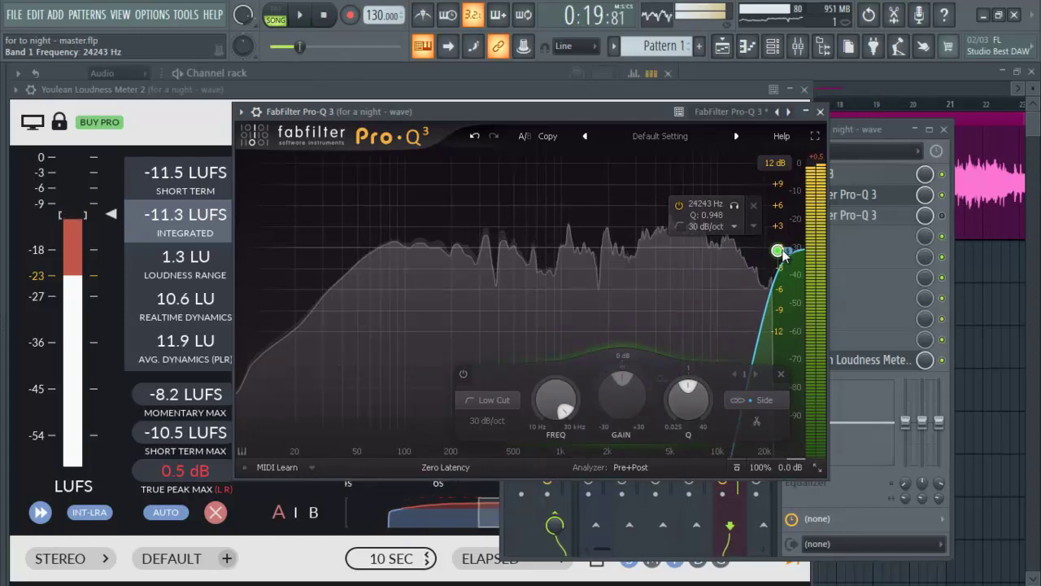
key("space")
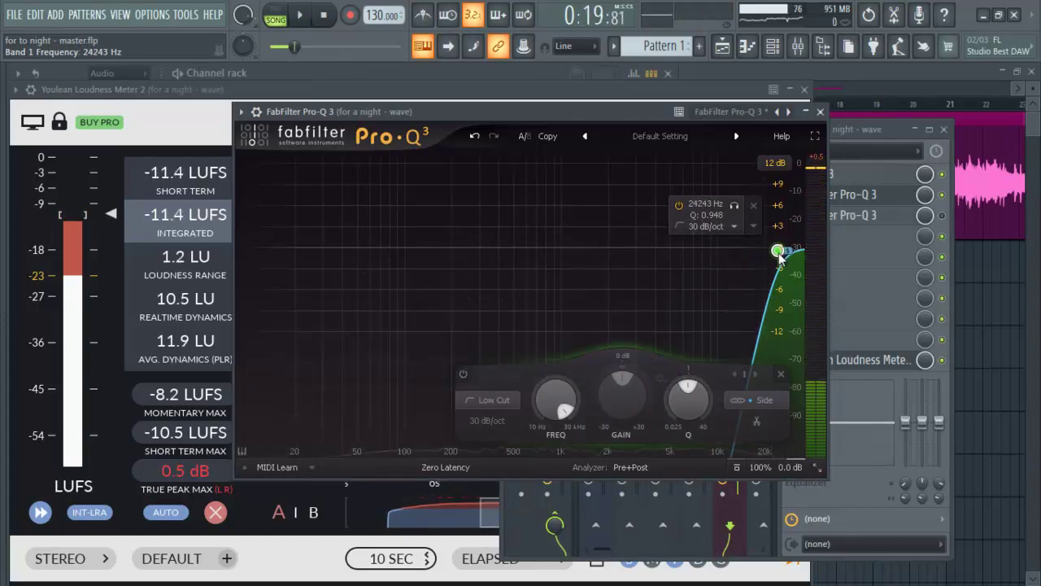
Set the Side low cut to about 54 Hz with a Q of about 0.71 while playing the section.
key("space")
left_click_drag(779, 254, 381, 274)
scroll(381, 274, "up", 1)
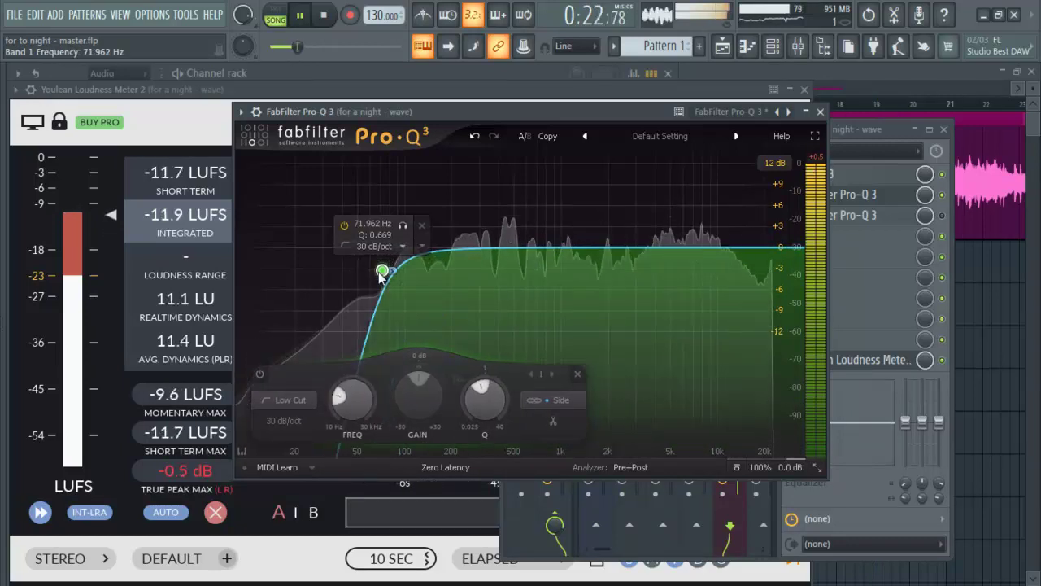
left_click_drag(380, 275, 361, 274)
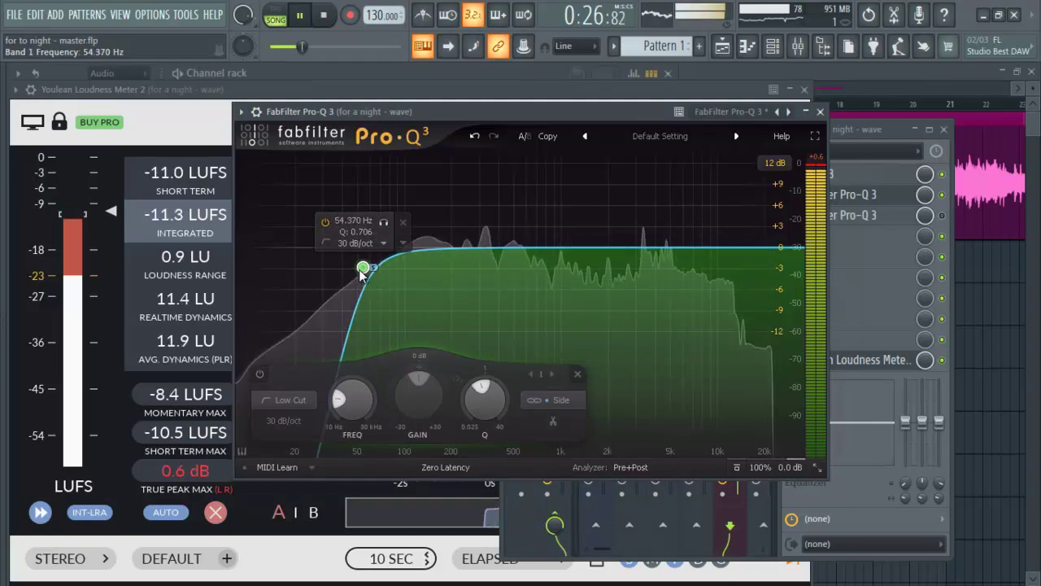
key("space")
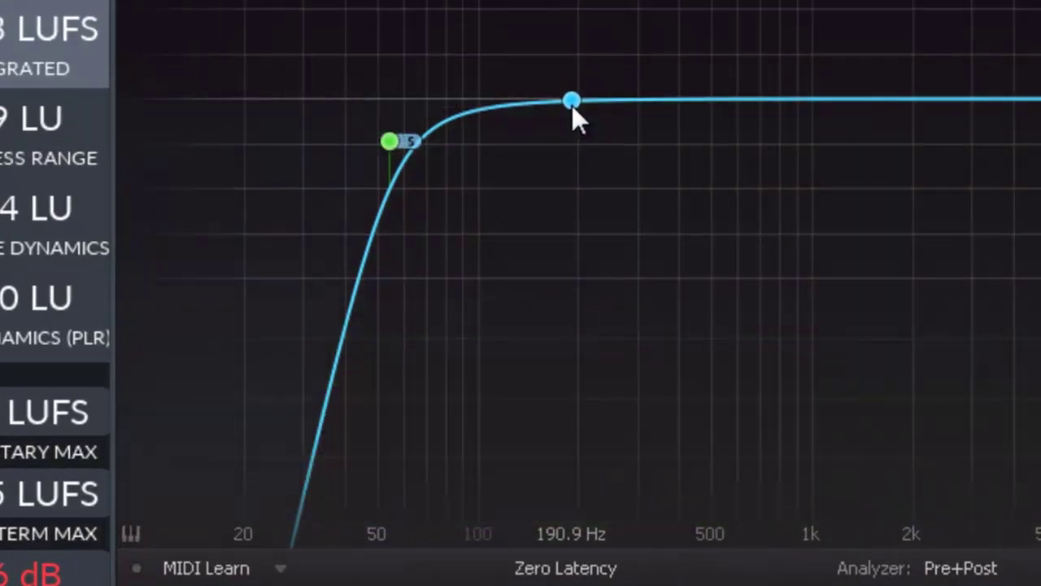
Add a second Low Cut band at 10 Hz with Mid stereo placement and a 30 dB/oct slope.
left_click_drag(572, 105, 116, 105)
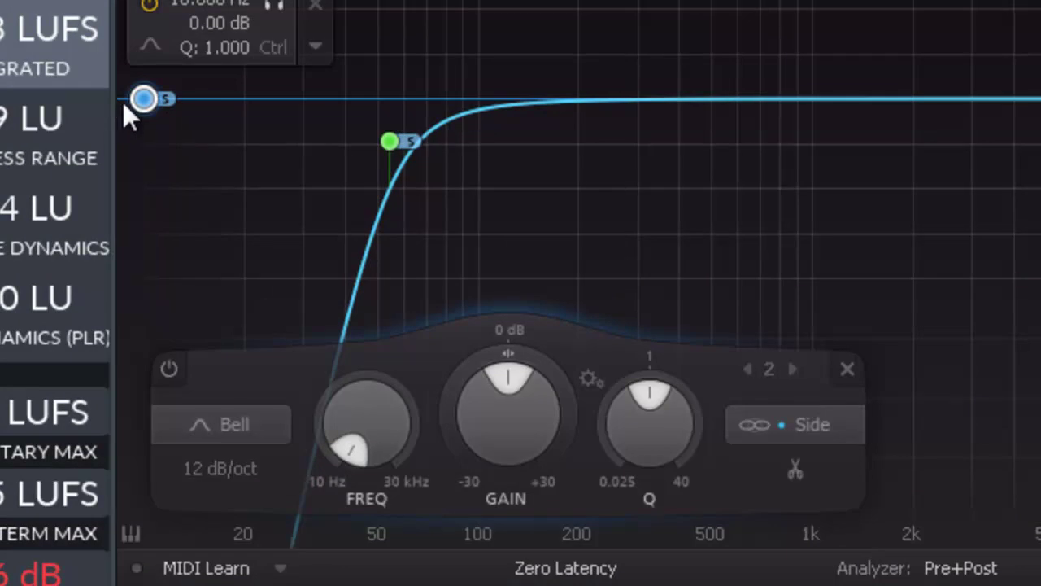
right_click(149, 98)
mouse_move(397, 312)
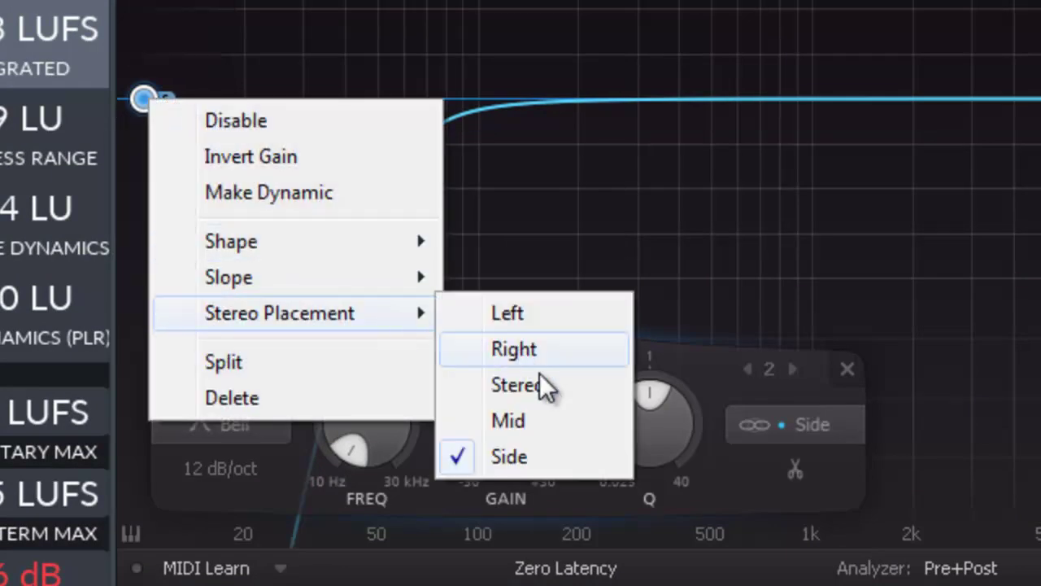
left_click(568, 422)
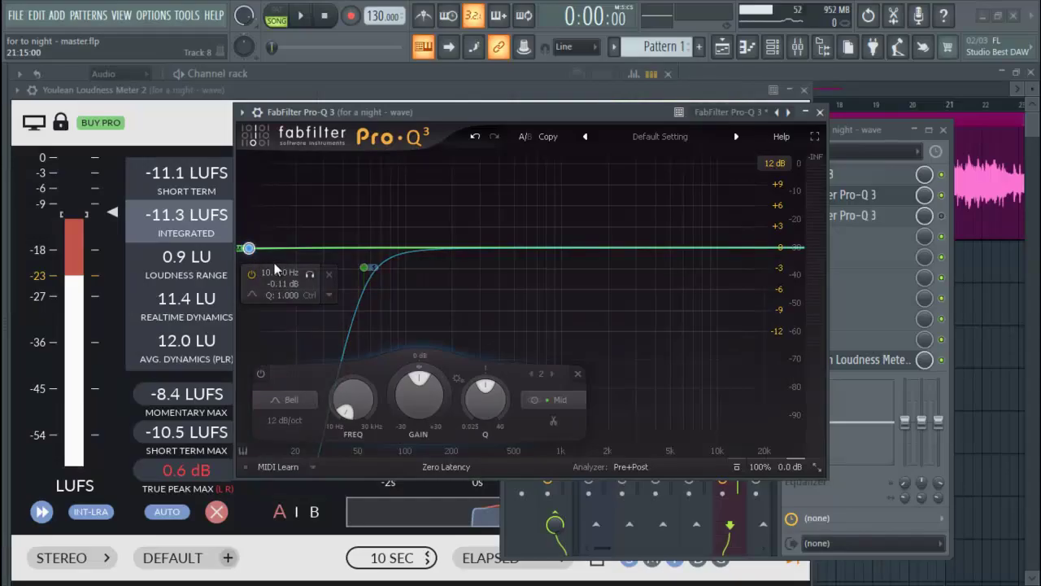
left_click(295, 400)
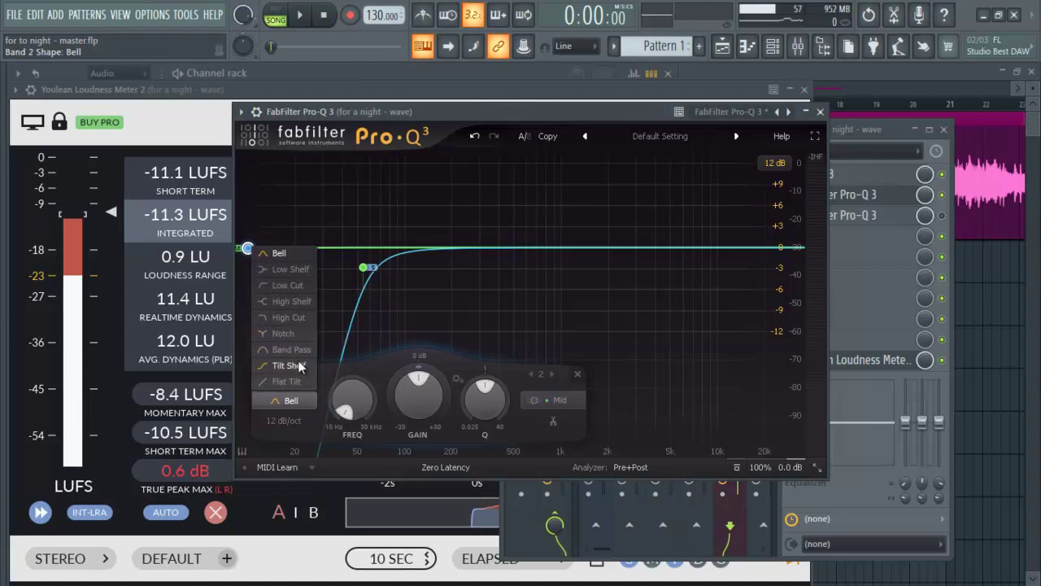
left_click(288, 285)
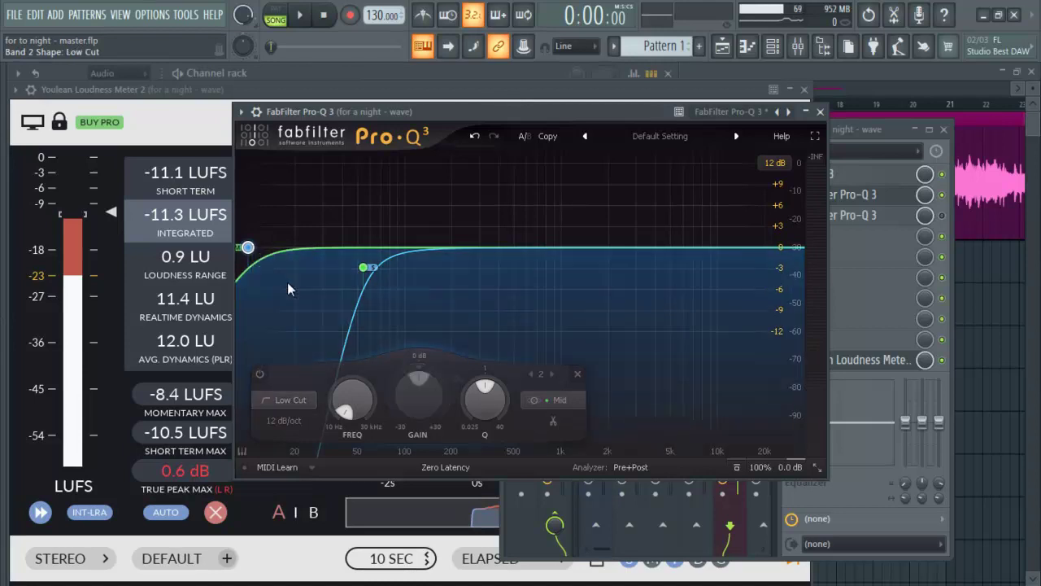
left_click(290, 417)
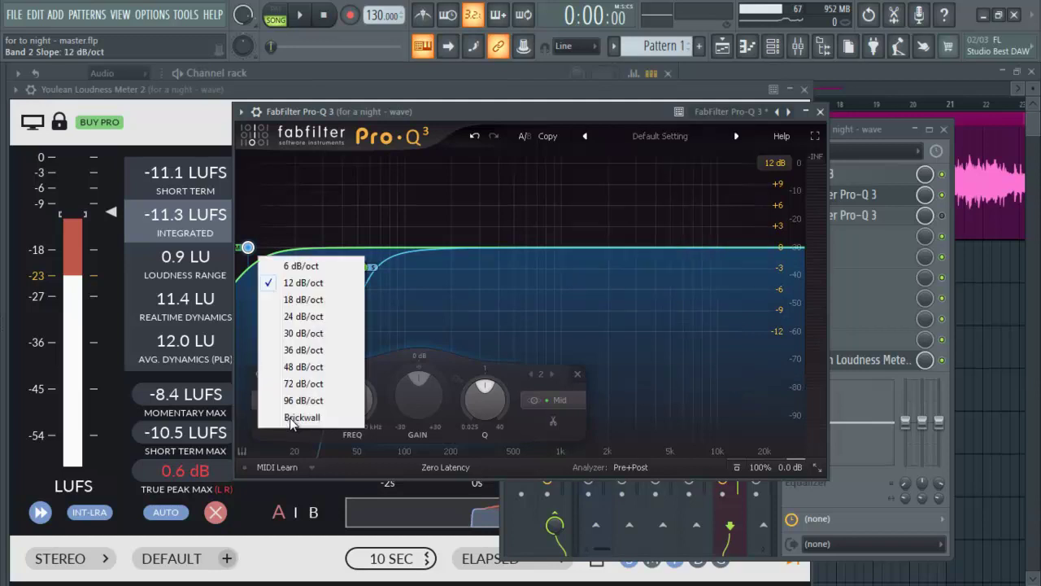
left_click(292, 334)
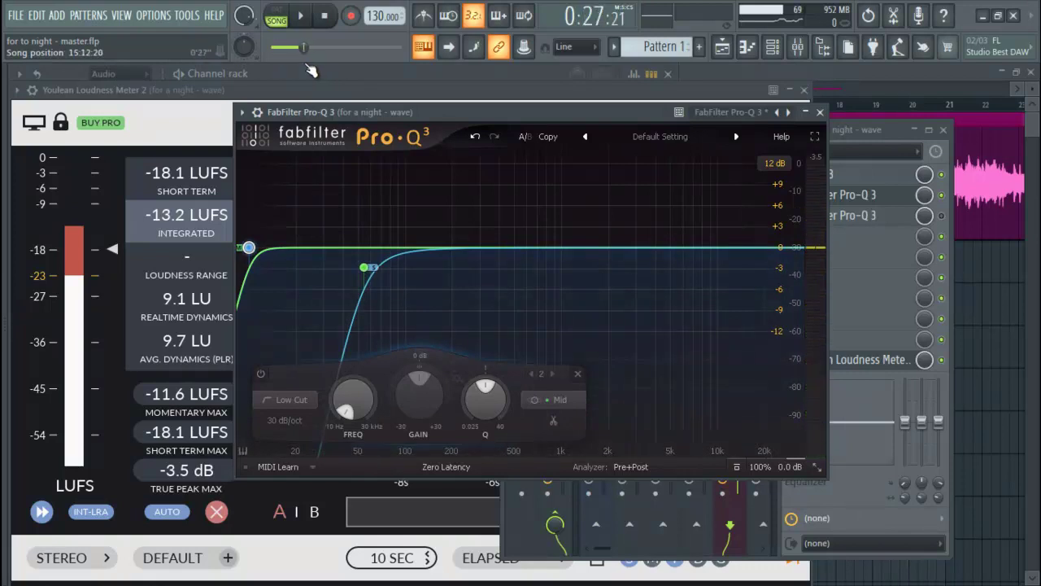
Audition the Mid low cut by sweeping its frequency up to about 8.4 kHz during playback.
mouse_move(247, 244)
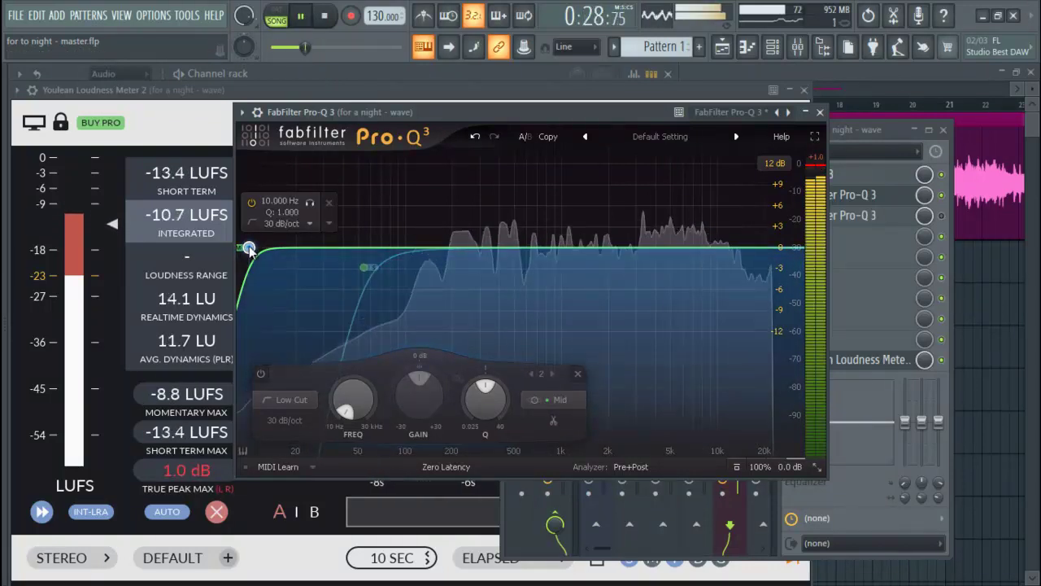
left_click_drag(250, 246, 710, 313)
key("space")
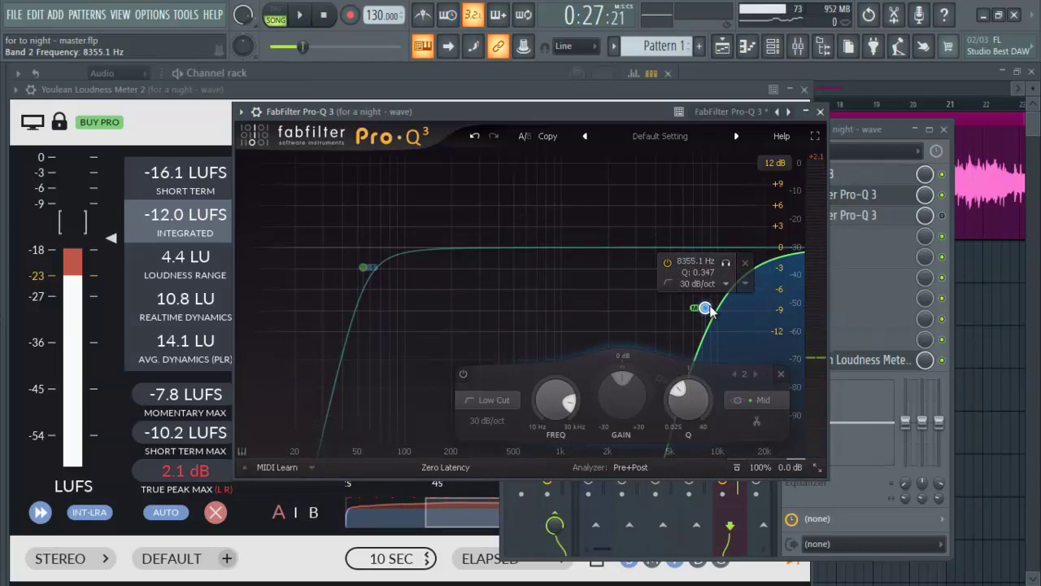
Set the Mid low cut to about 17 Hz with a Q of about 0.52 while playing the section.
left_click_drag(693, 306, 286, 286)
key("space")
key("space")
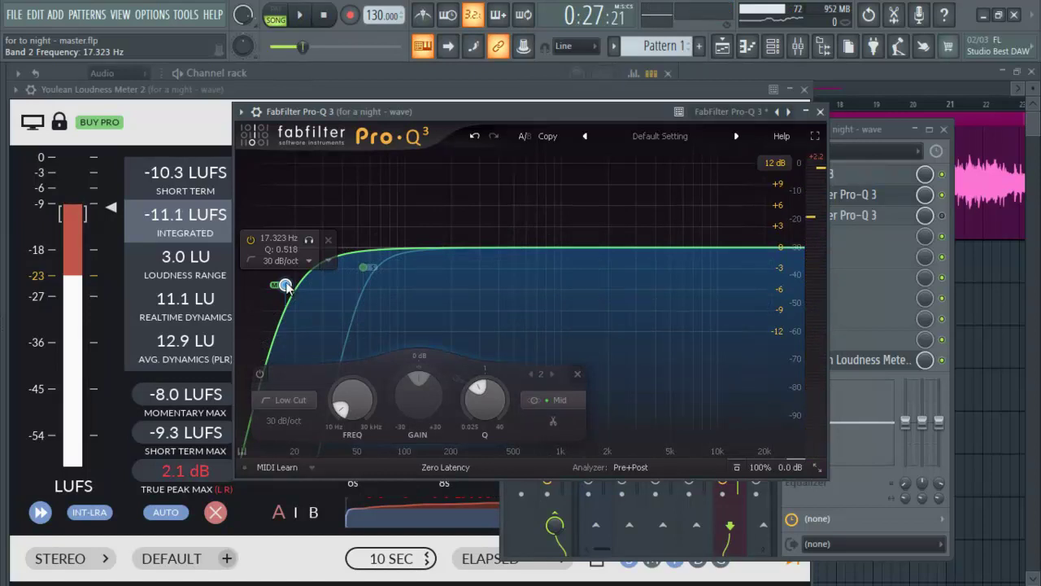
Close the Mid/Side equalizer, switch the FabFilter Pro-Q 3 in slot 3 back on and open it.
left_click(819, 111)
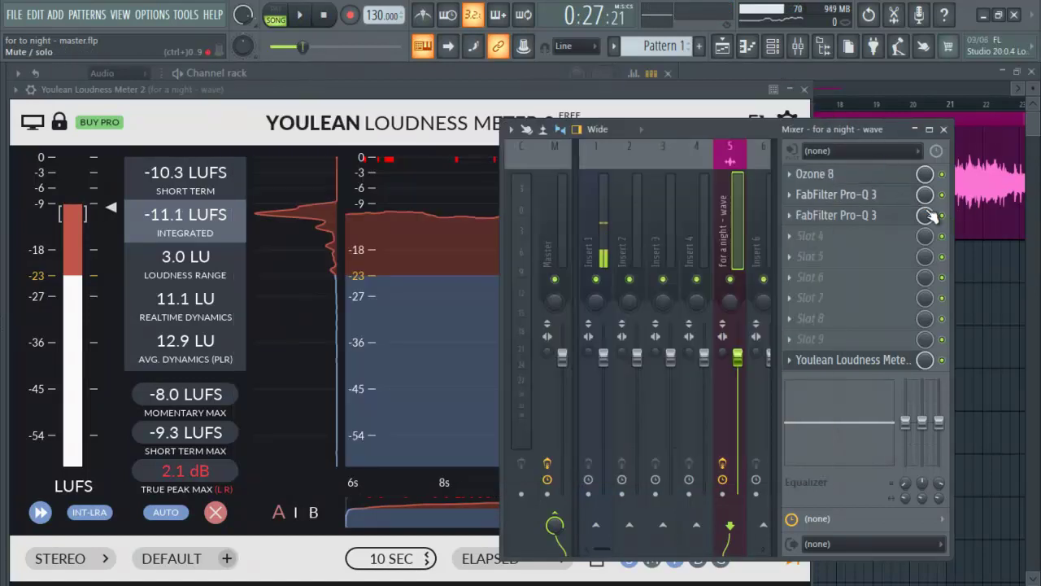
left_click(844, 217)
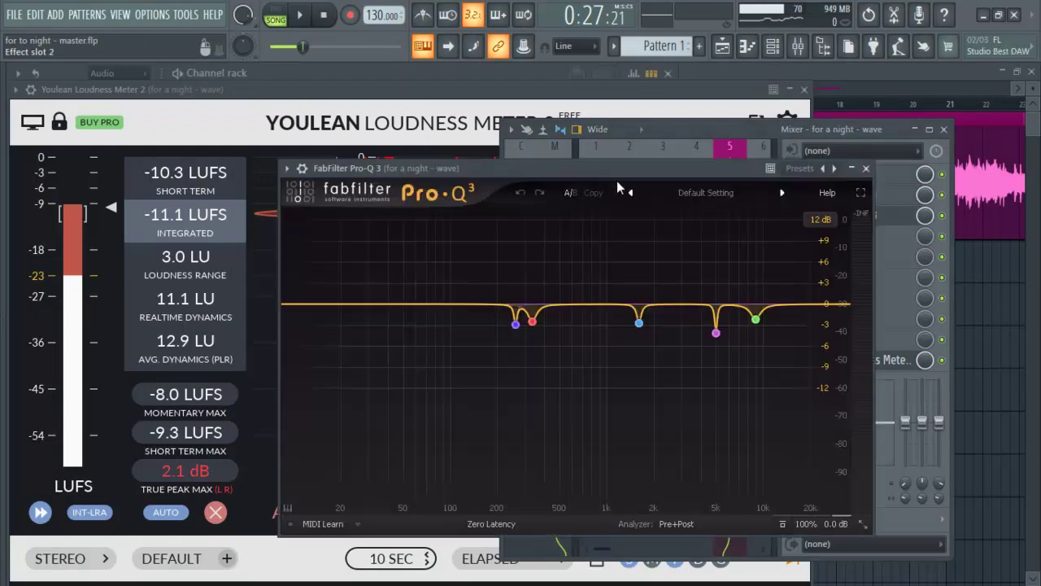
left_click_drag(531, 167, 494, 133)
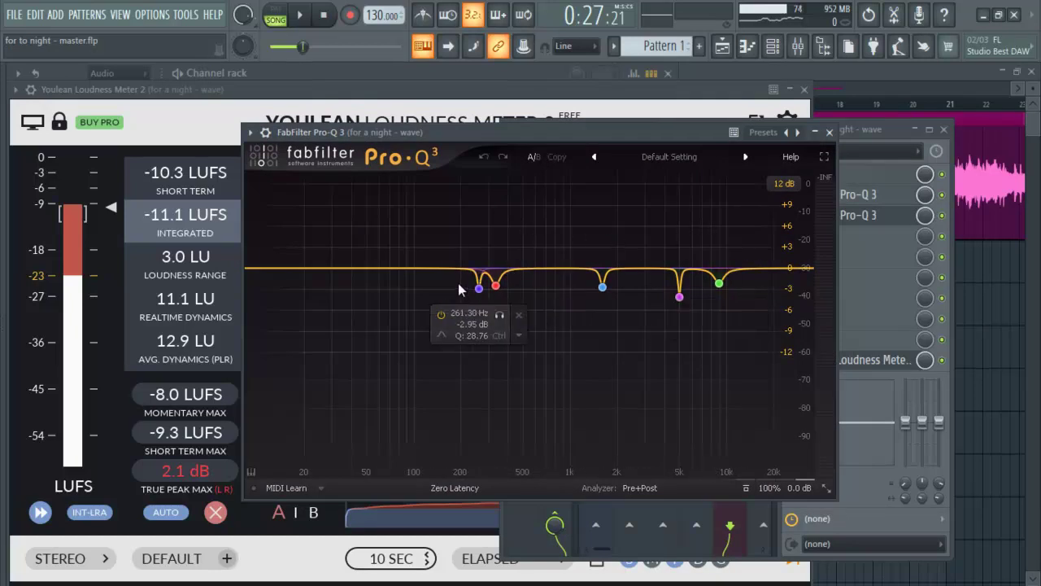
Audition the bell cut near 8.9 kHz with its solo on and off during playback.
left_click(719, 284)
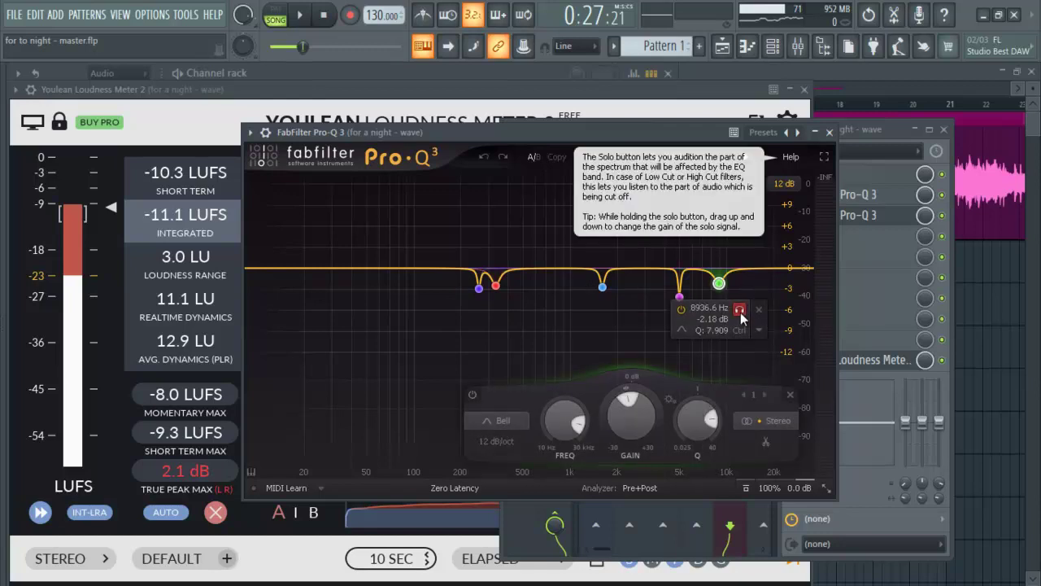
key("space")
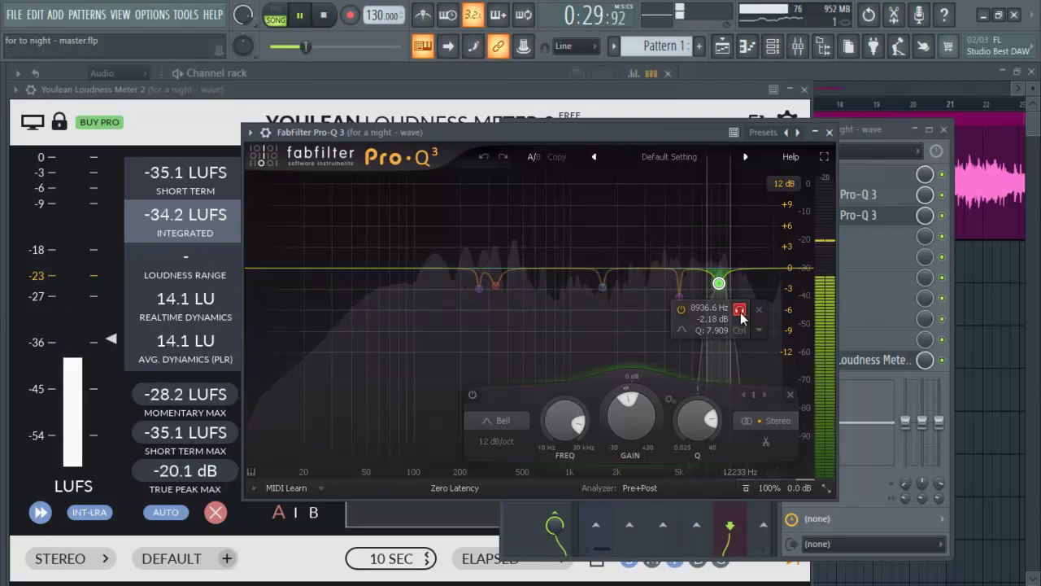
left_click(739, 310)
key("space")
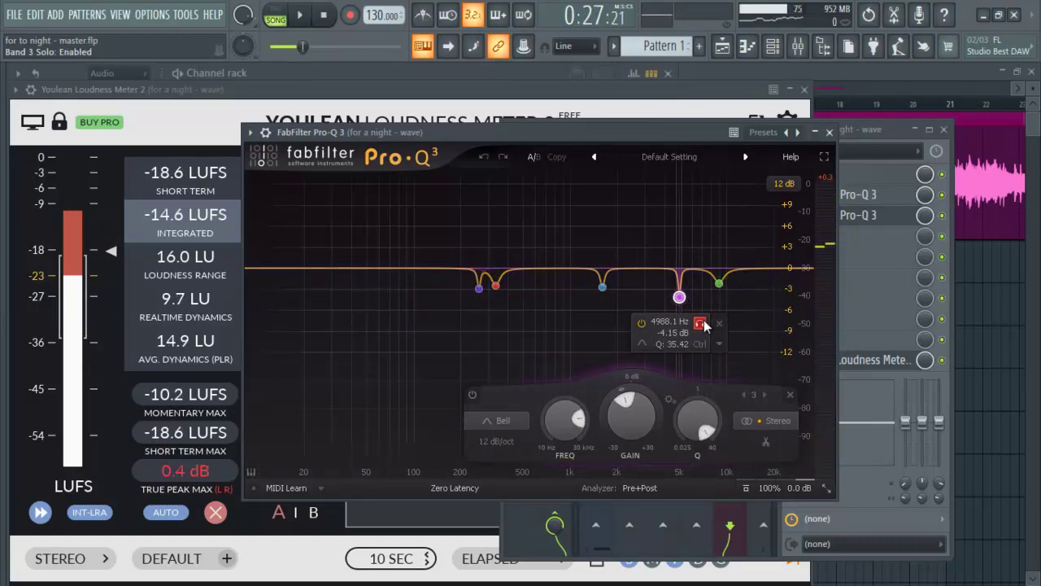
Audition the narrow bell cut near 5 kHz with its solo on and off during playback.
key("space")
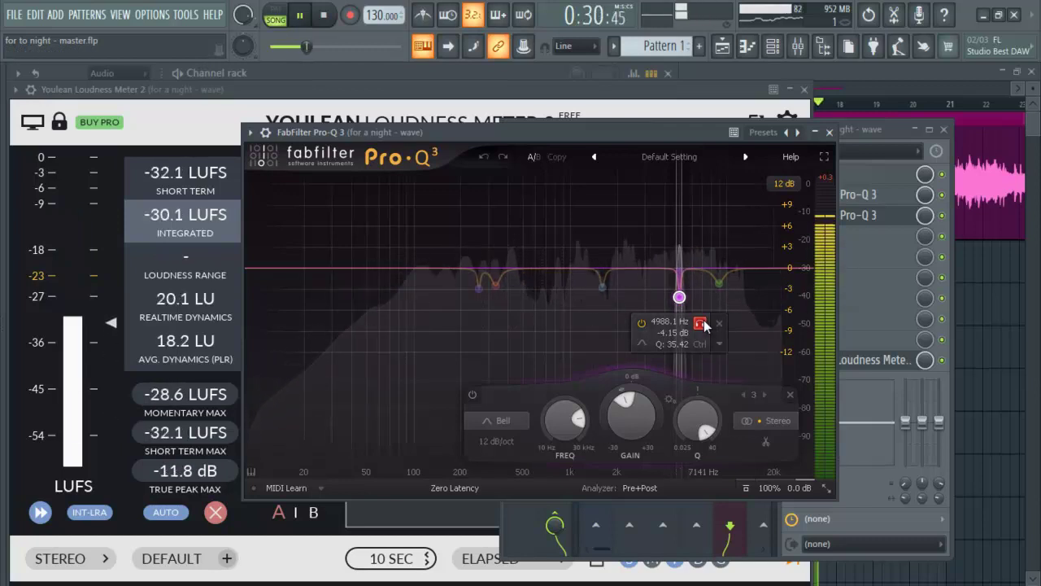
left_click(701, 324)
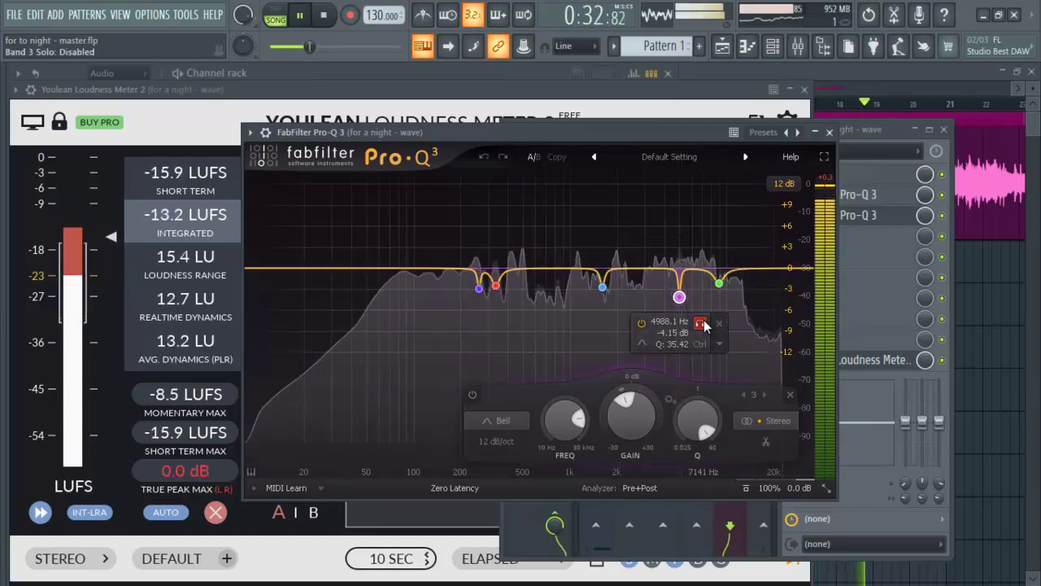
key("space")
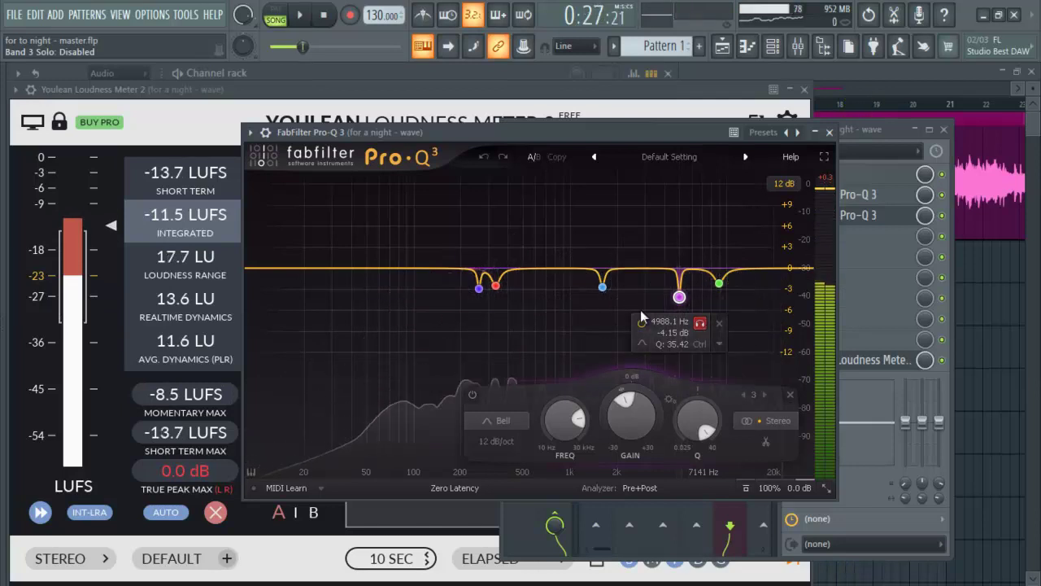
Audition the bell cut near 1.6 kHz with its solo on and off during playback.
left_click(602, 286)
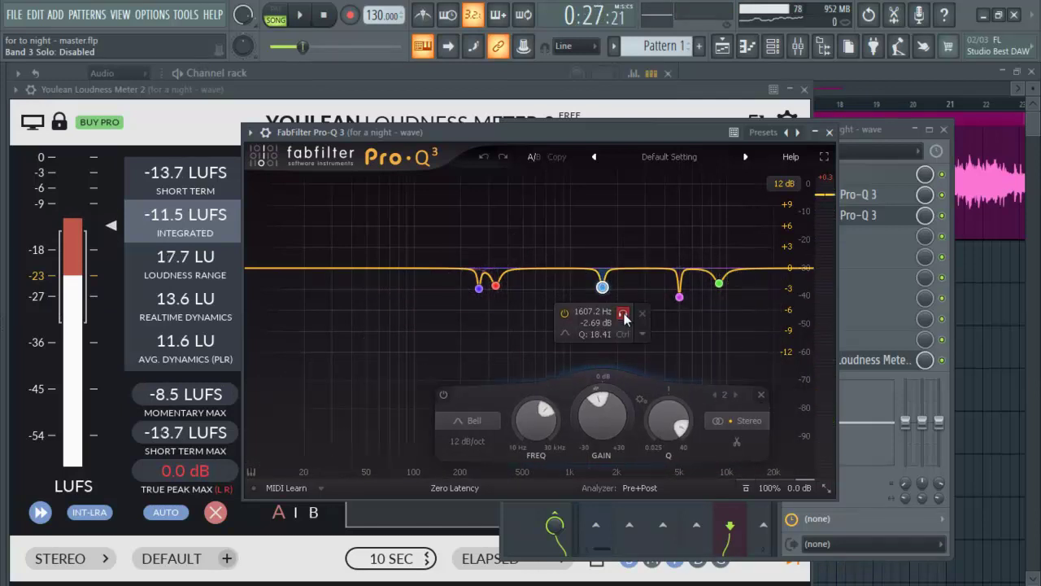
key("space")
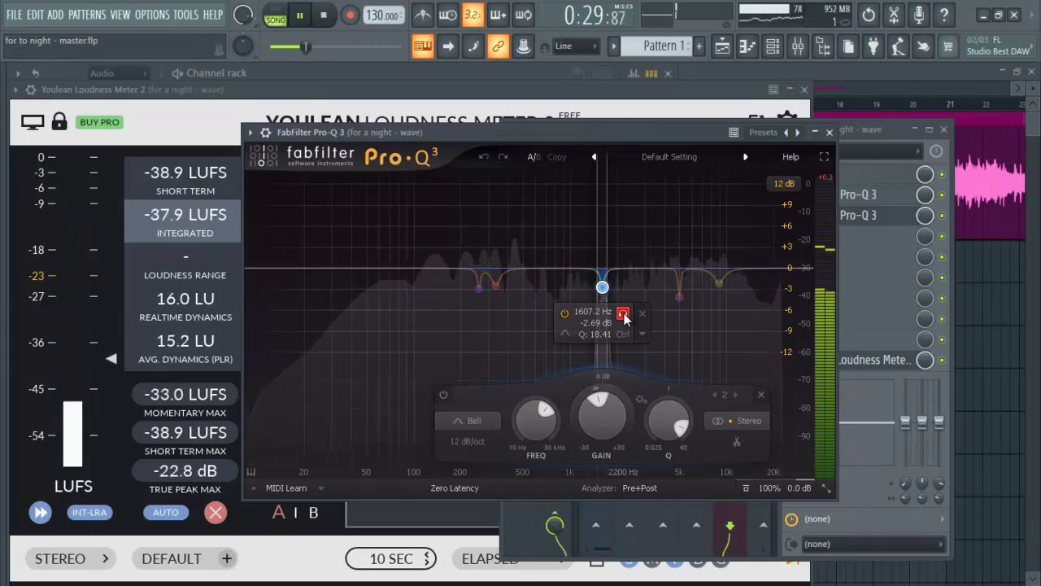
left_click(623, 313)
key("space")
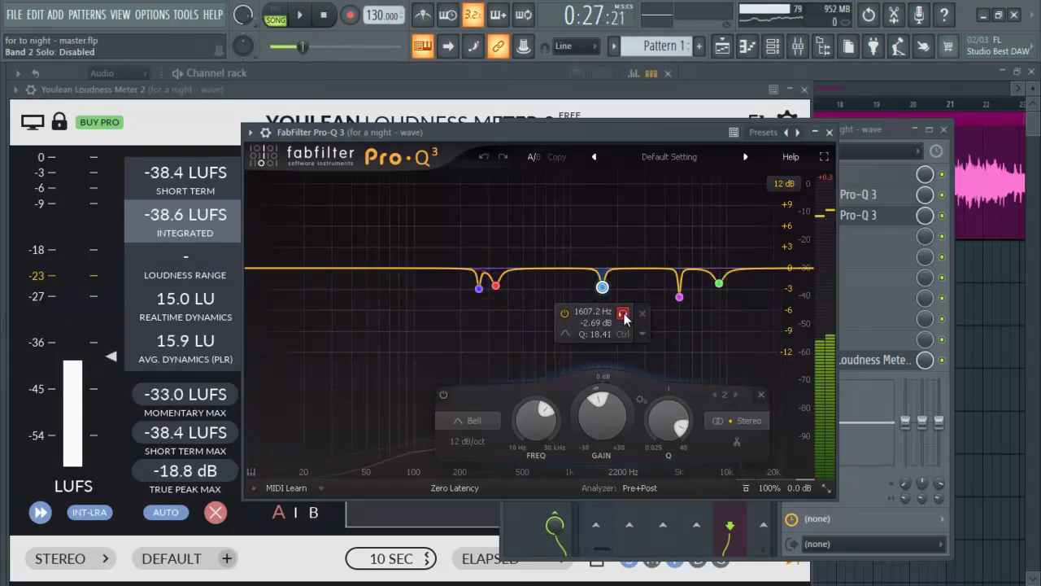
key("space")
key("space")
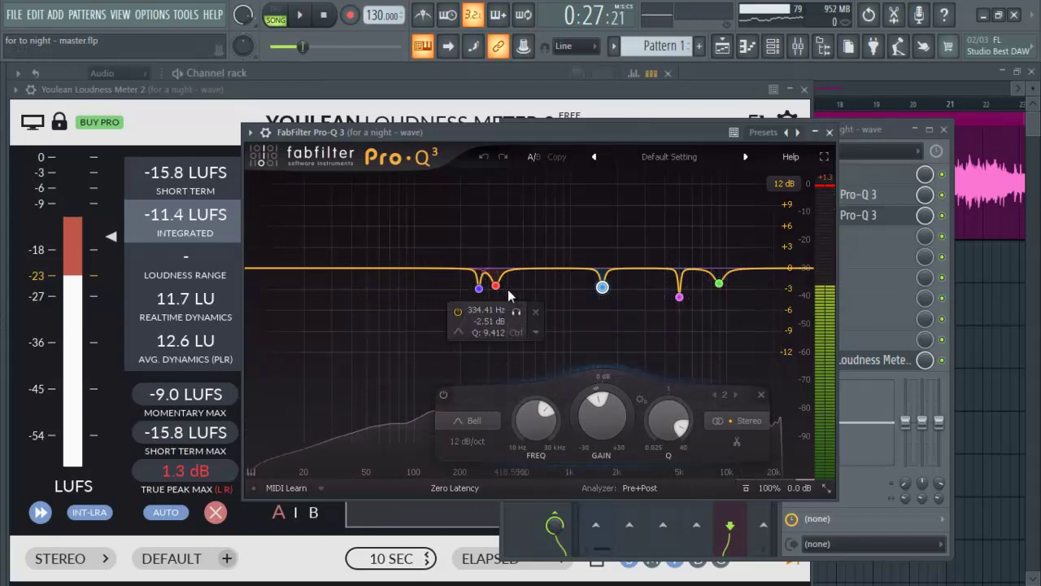
Audition the bell cut near 334 Hz with its solo on and off during playback.
left_click(511, 291)
left_click(515, 312)
key("space")
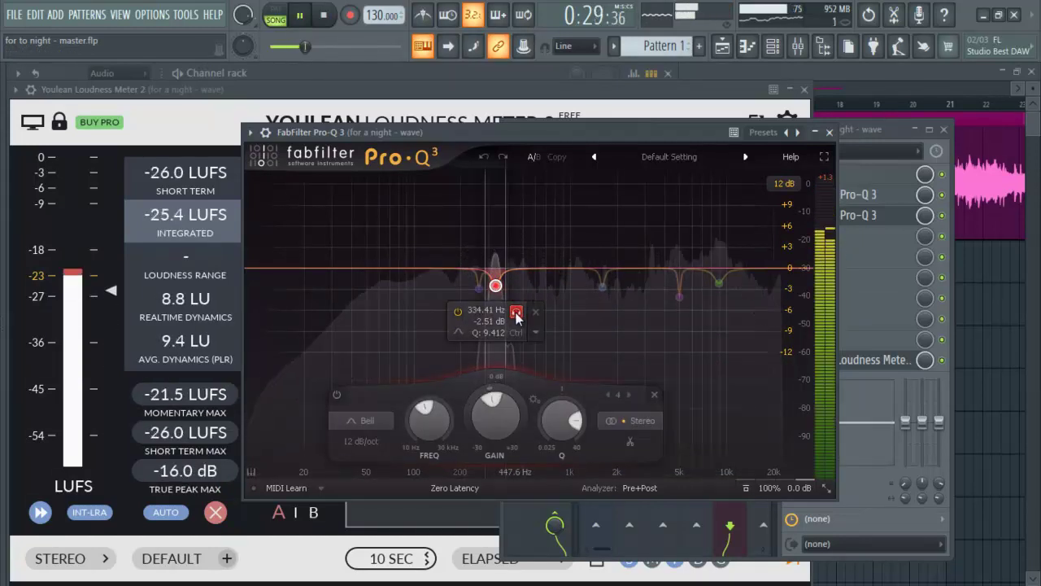
left_click(516, 311)
key("space")
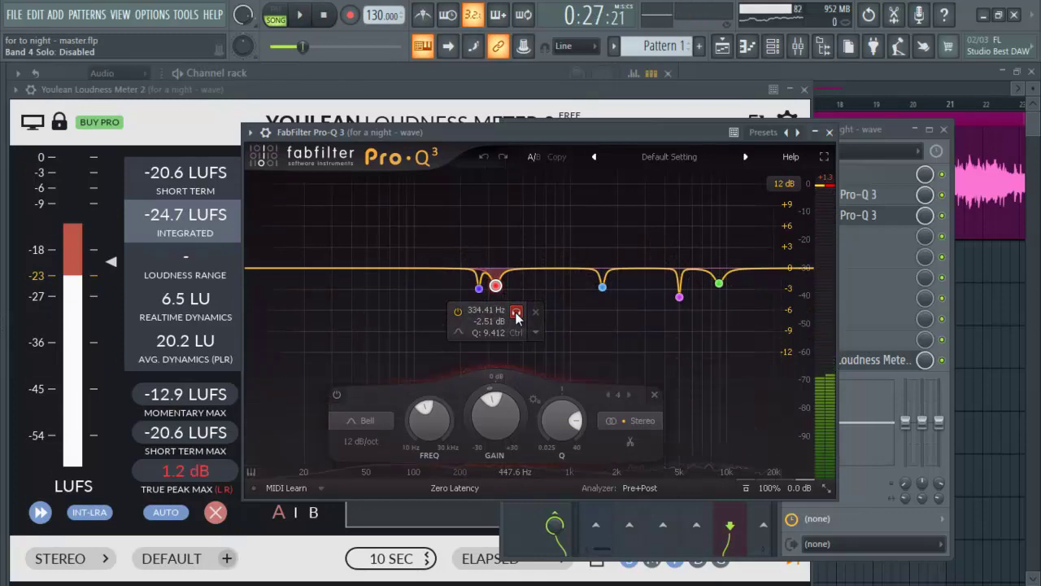
Audition the bell cut near 261 Hz with its solo on and off, and close the slot 3 equalizer.
left_click(479, 288)
key("space")
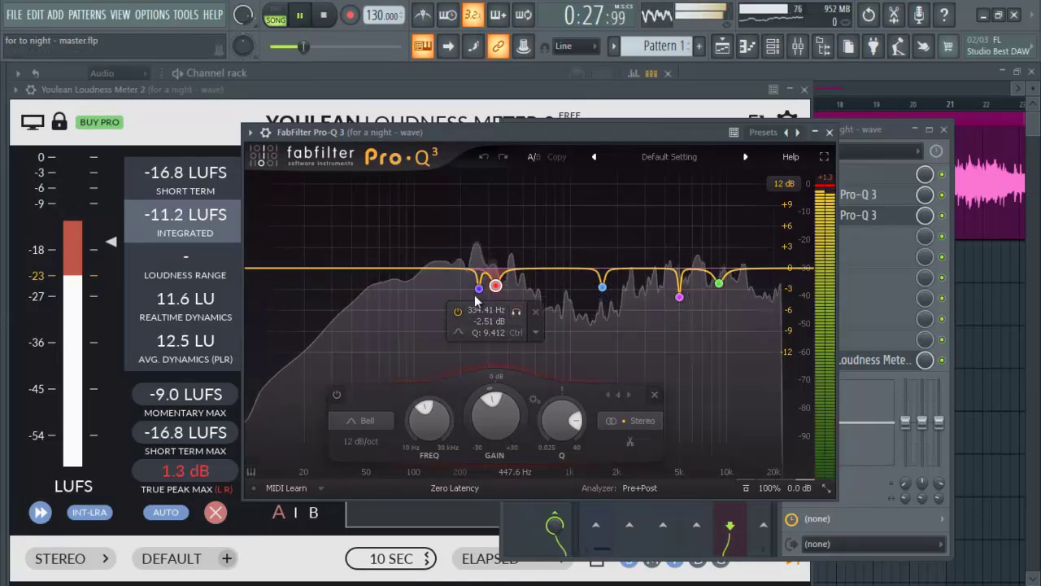
key("space")
left_click(499, 314)
key("space")
left_click(499, 315)
key("space")
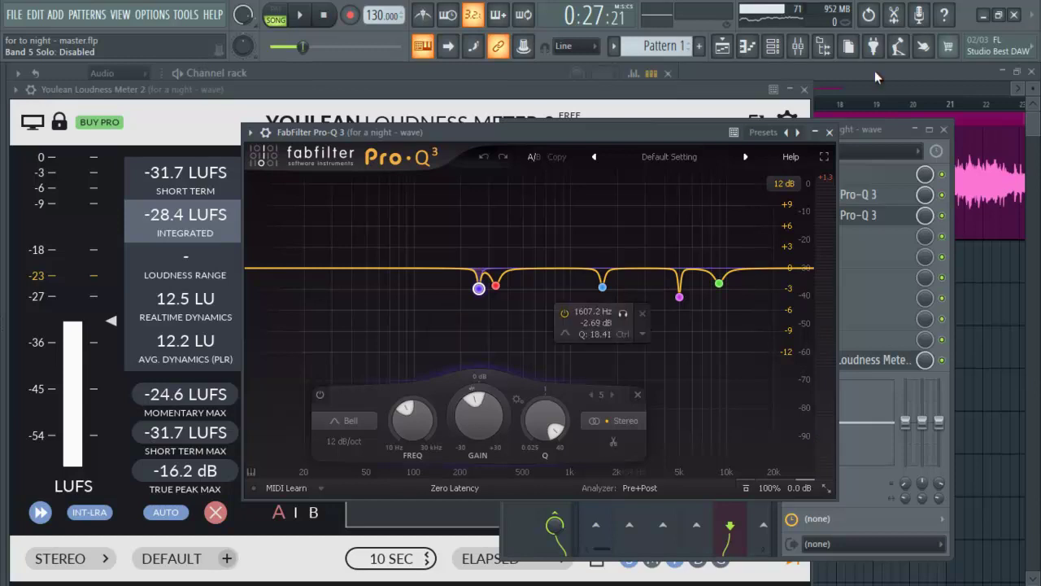
left_click(830, 132)
Play the section while reviewing the slot 2 Pro-Q 3 and the loudness meter, and open Ozone 8.
key("space")
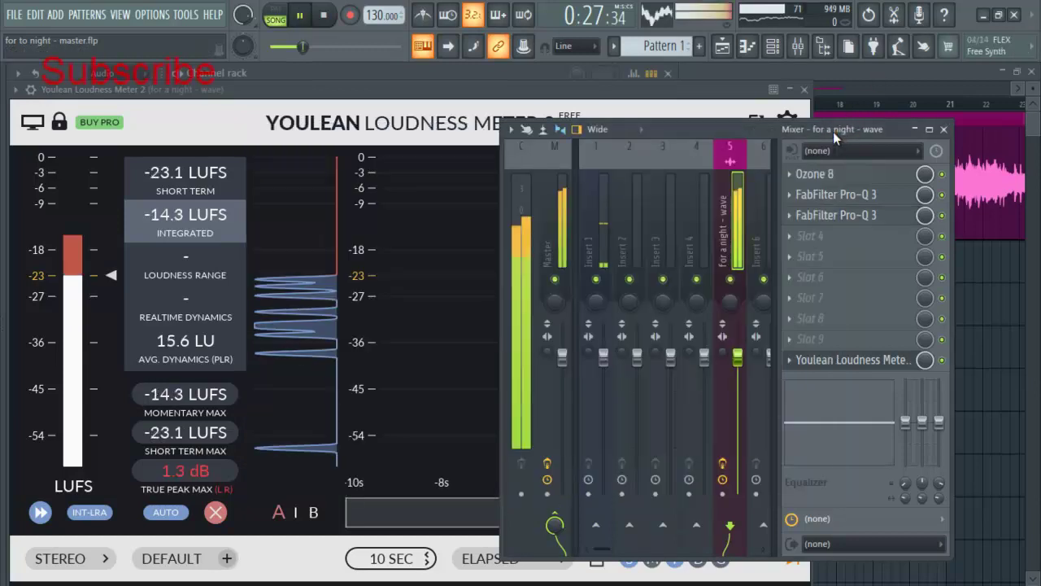
left_click(872, 195)
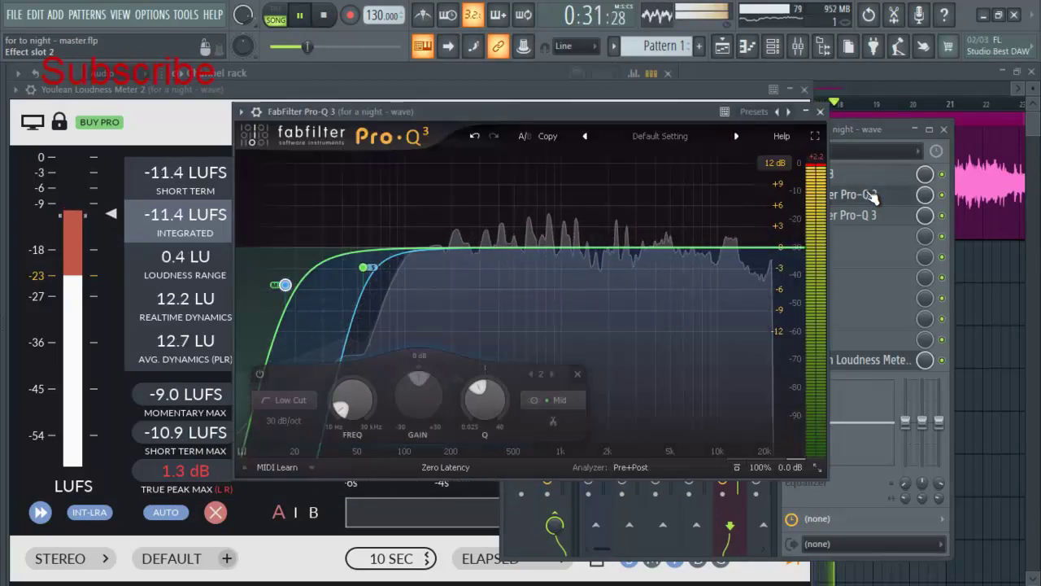
left_click(820, 111)
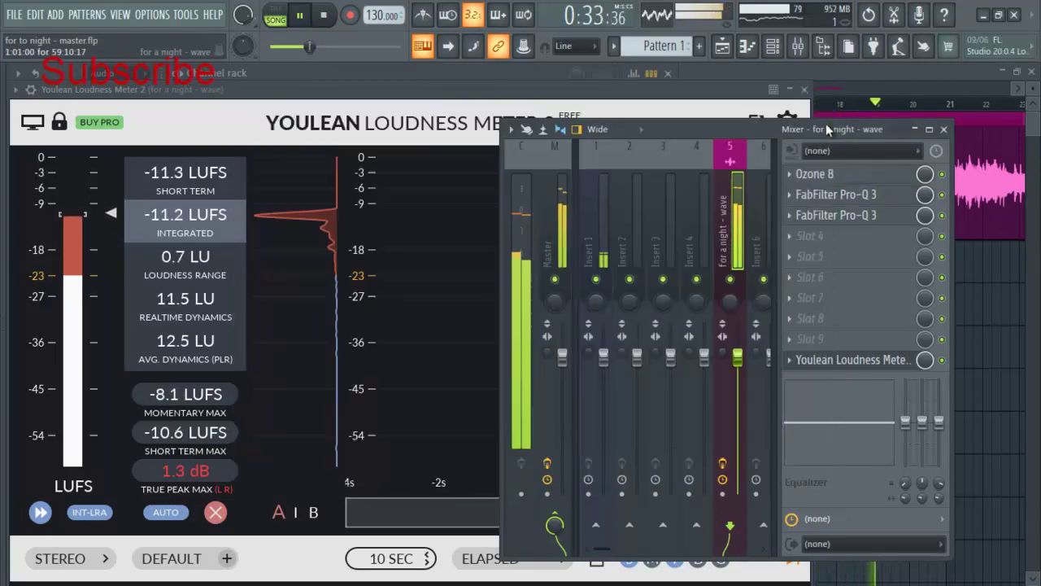
left_click(828, 173)
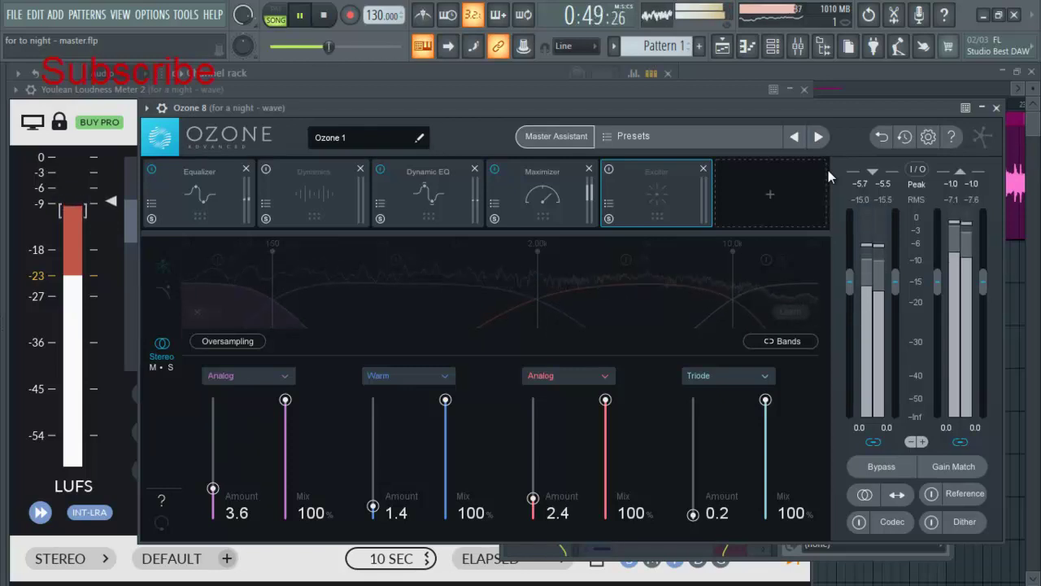
key("space")
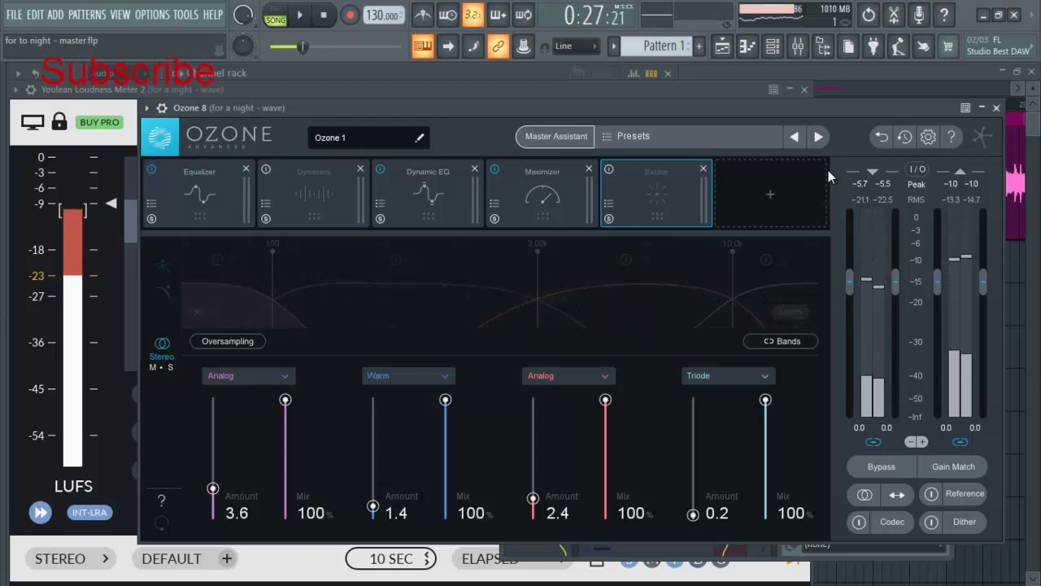